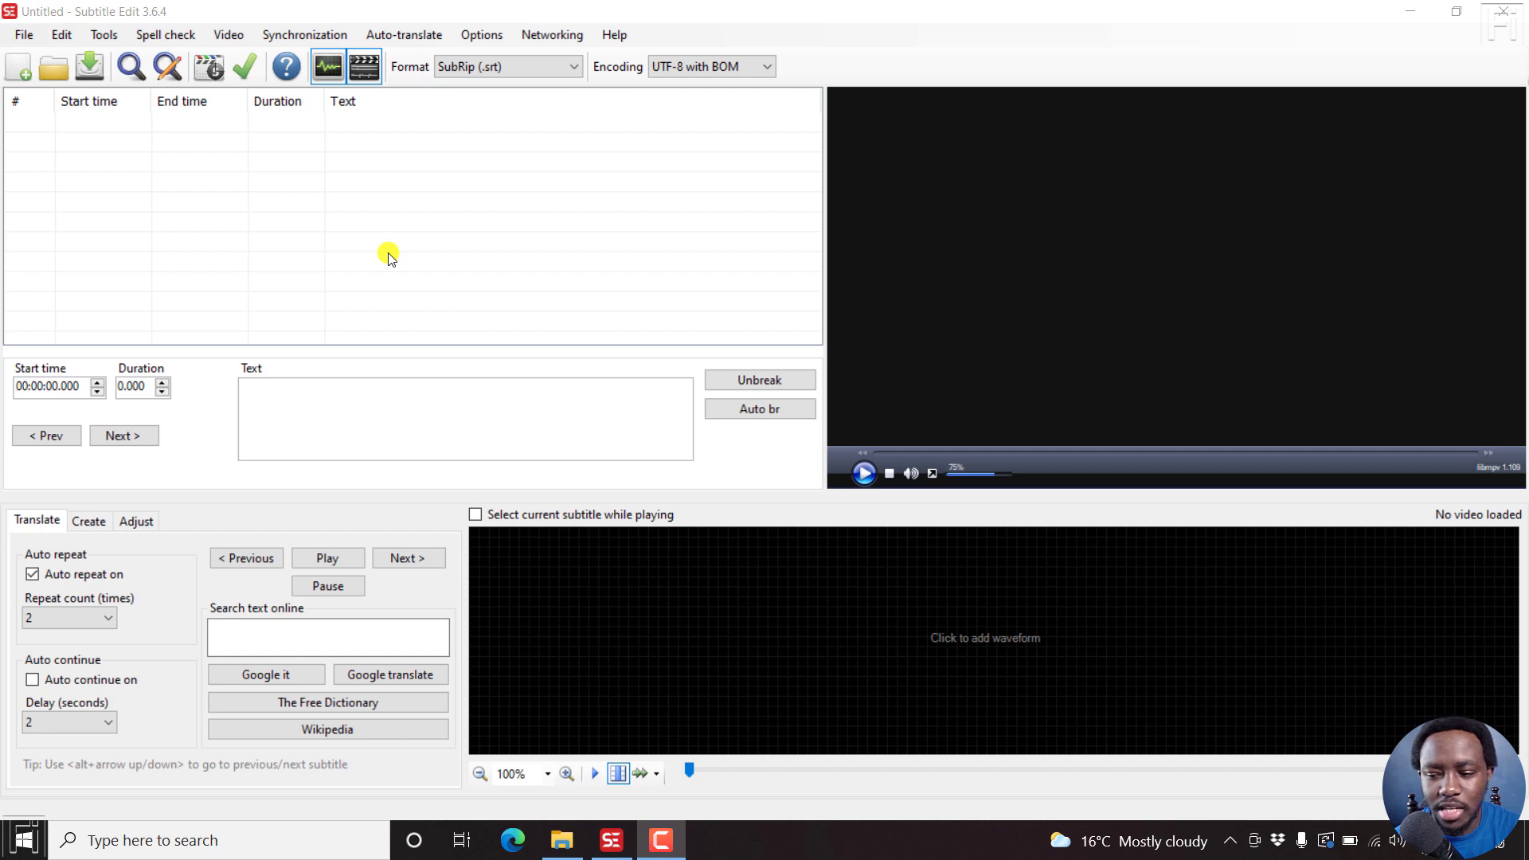
Load the video '[UPDATE] Easily Download YouTube Subtitles as Transcripts.mp4' from the Video menu.
click(231, 36)
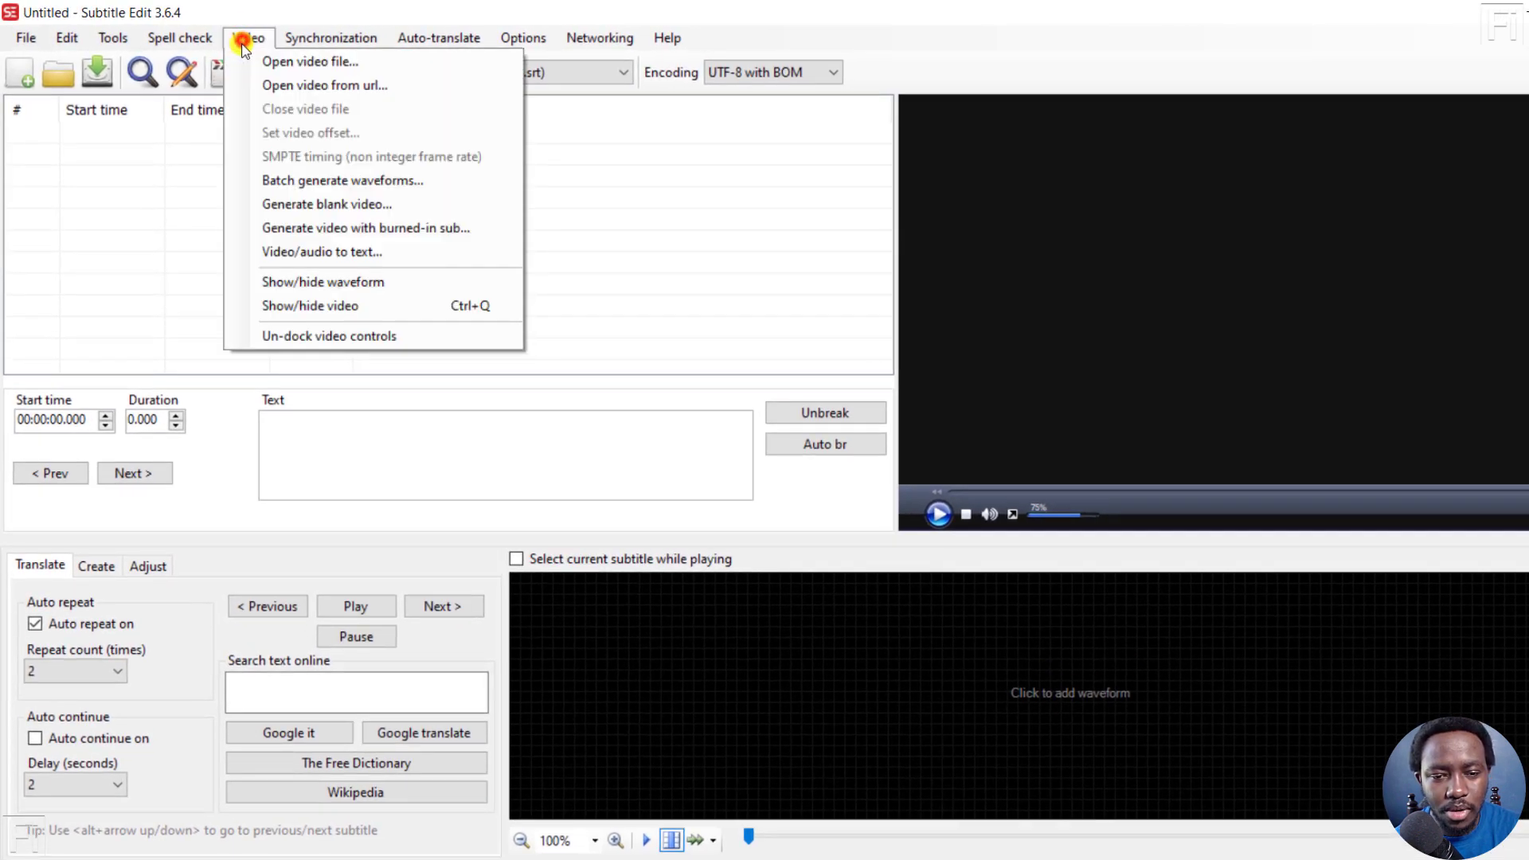
click(273, 60)
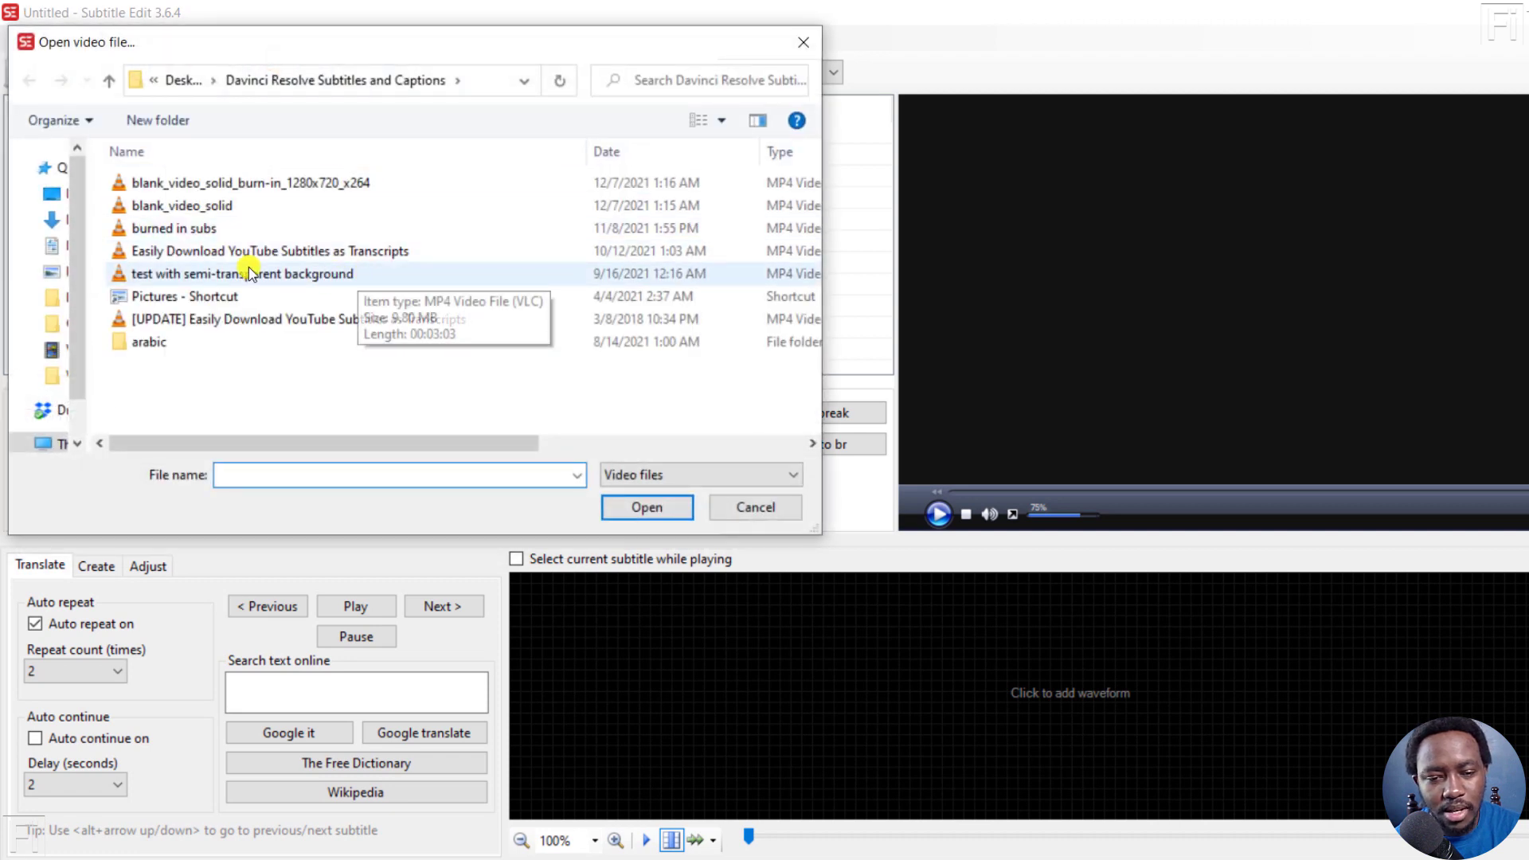
click(299, 325)
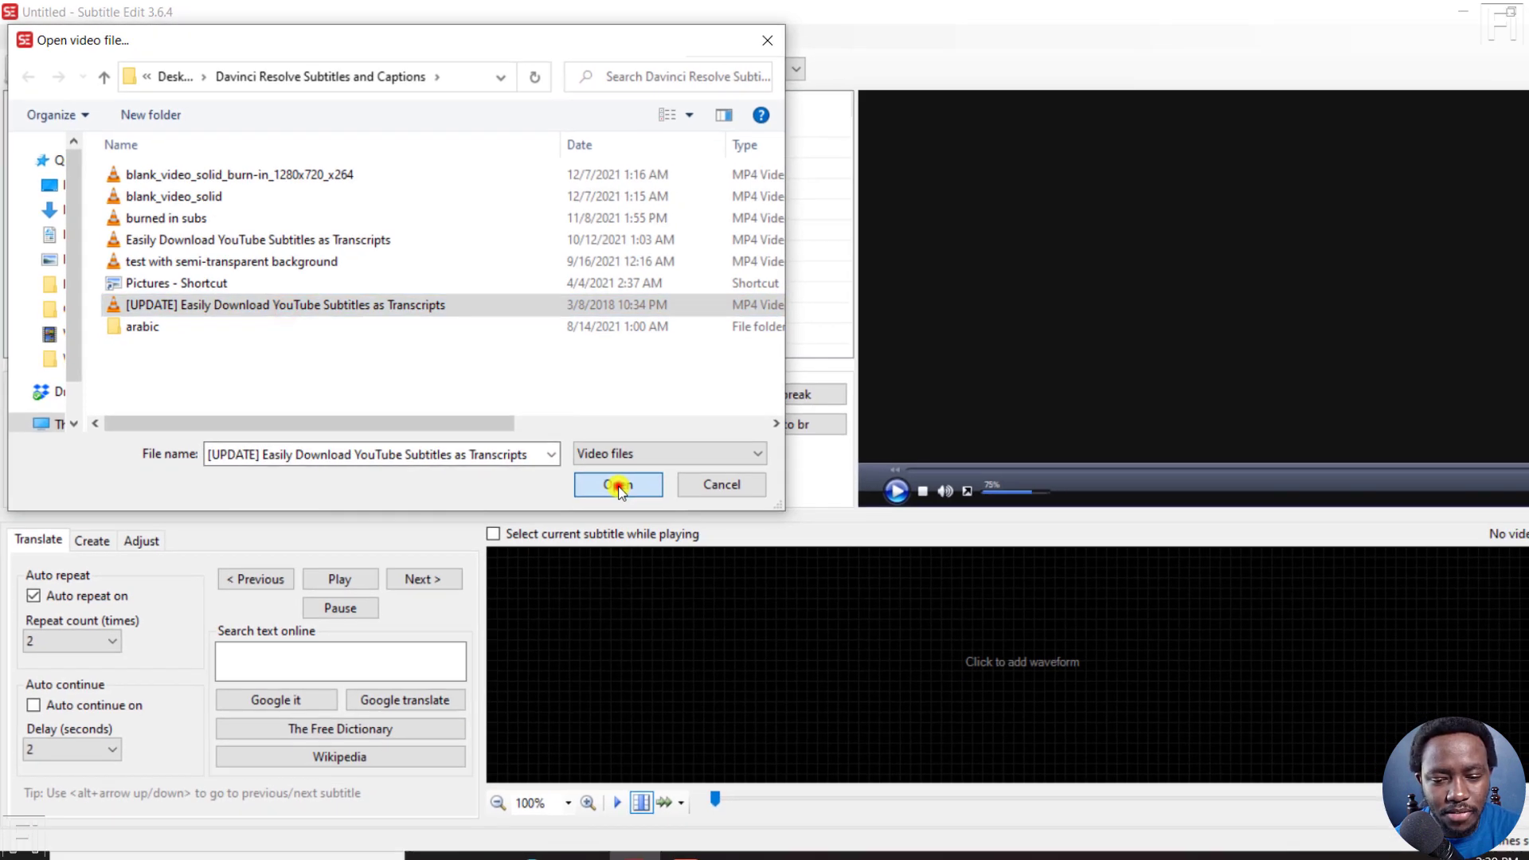
click(647, 507)
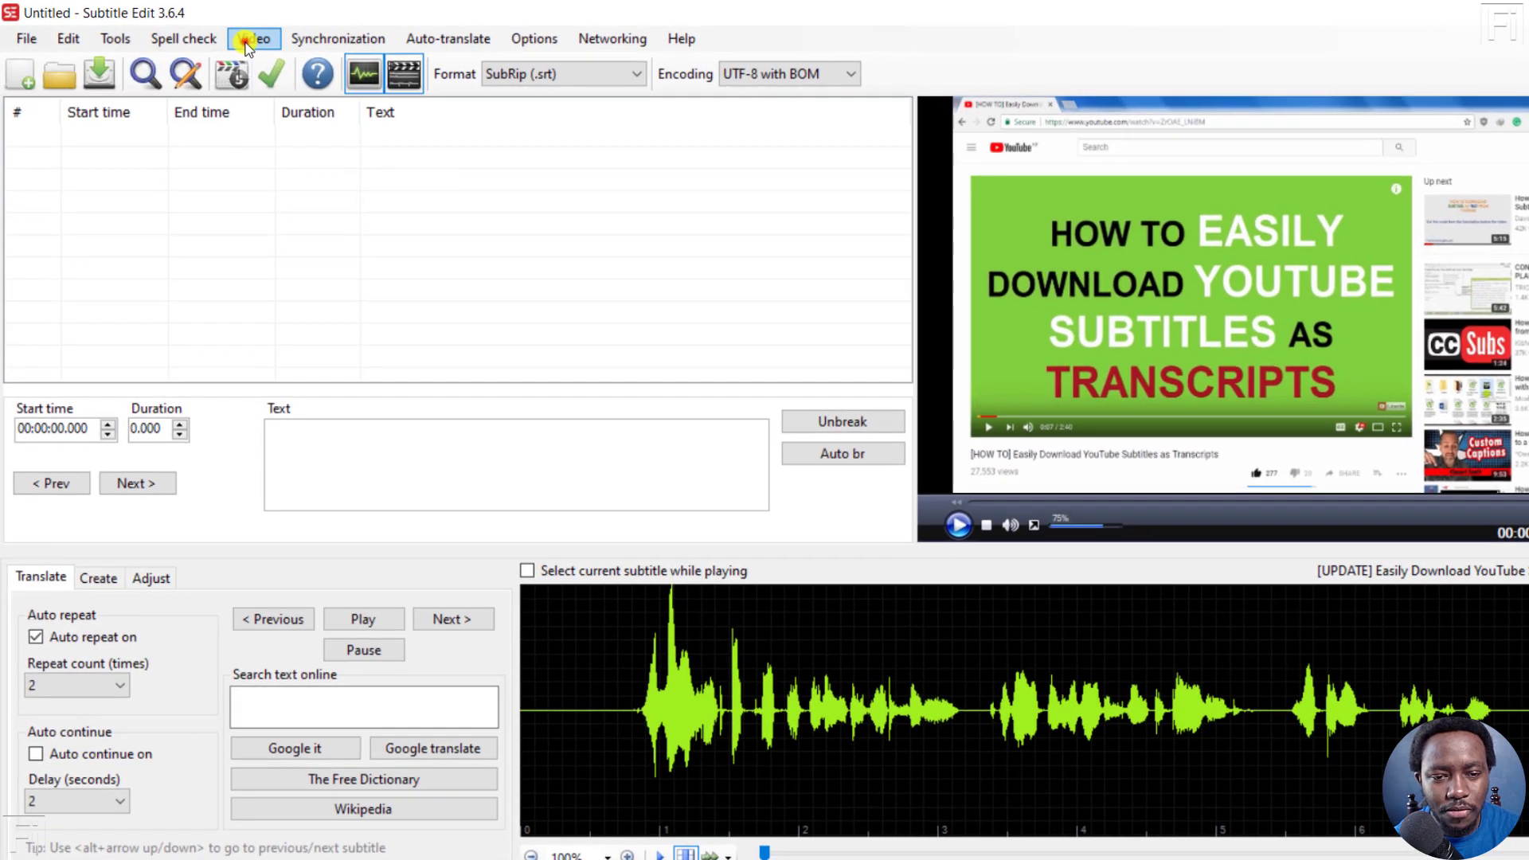
click(247, 39)
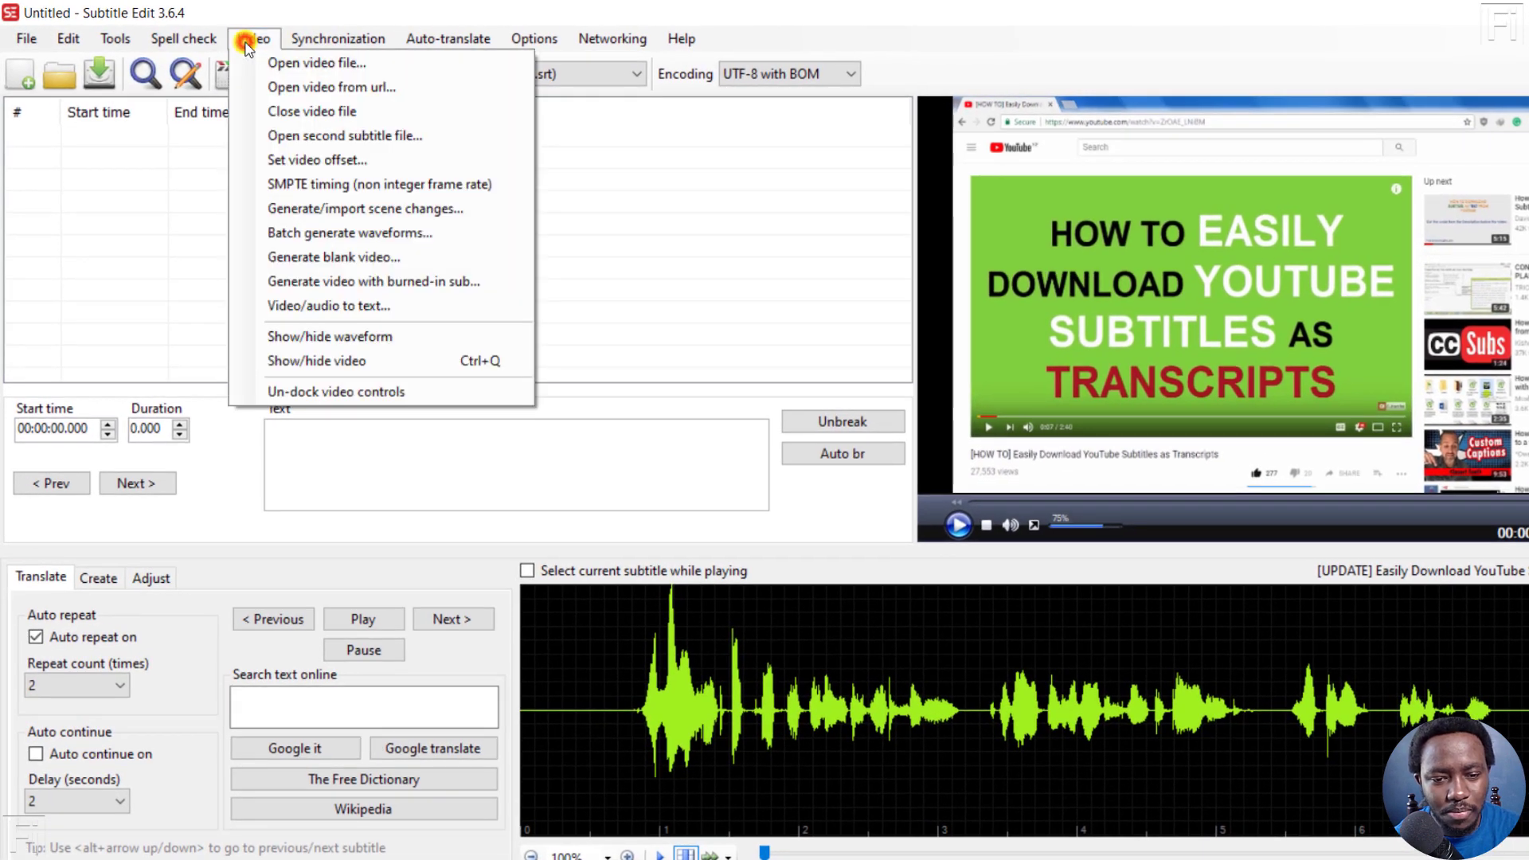
click(328, 310)
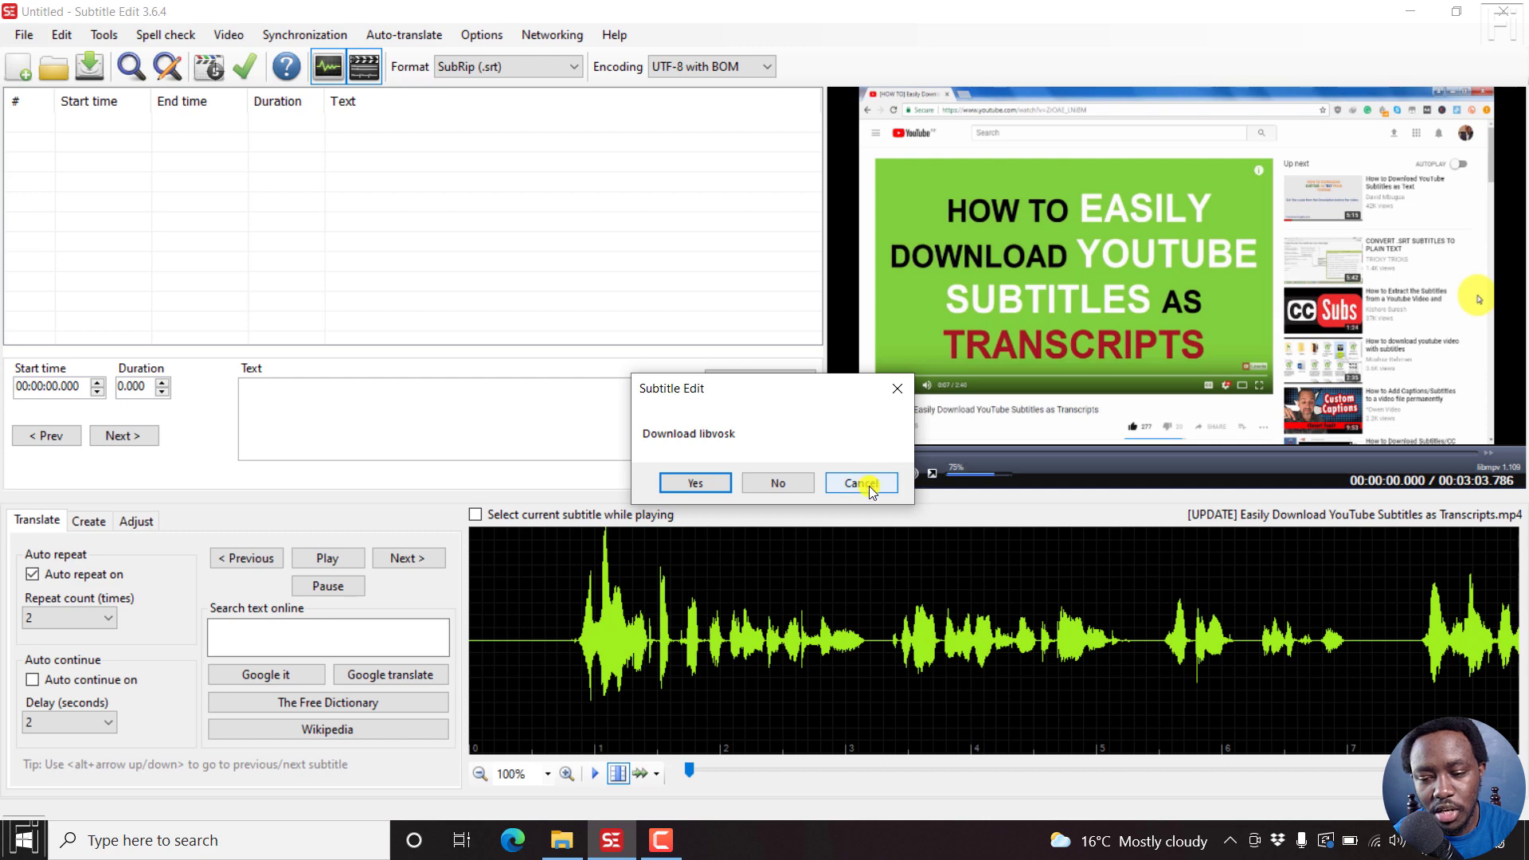
click(871, 482)
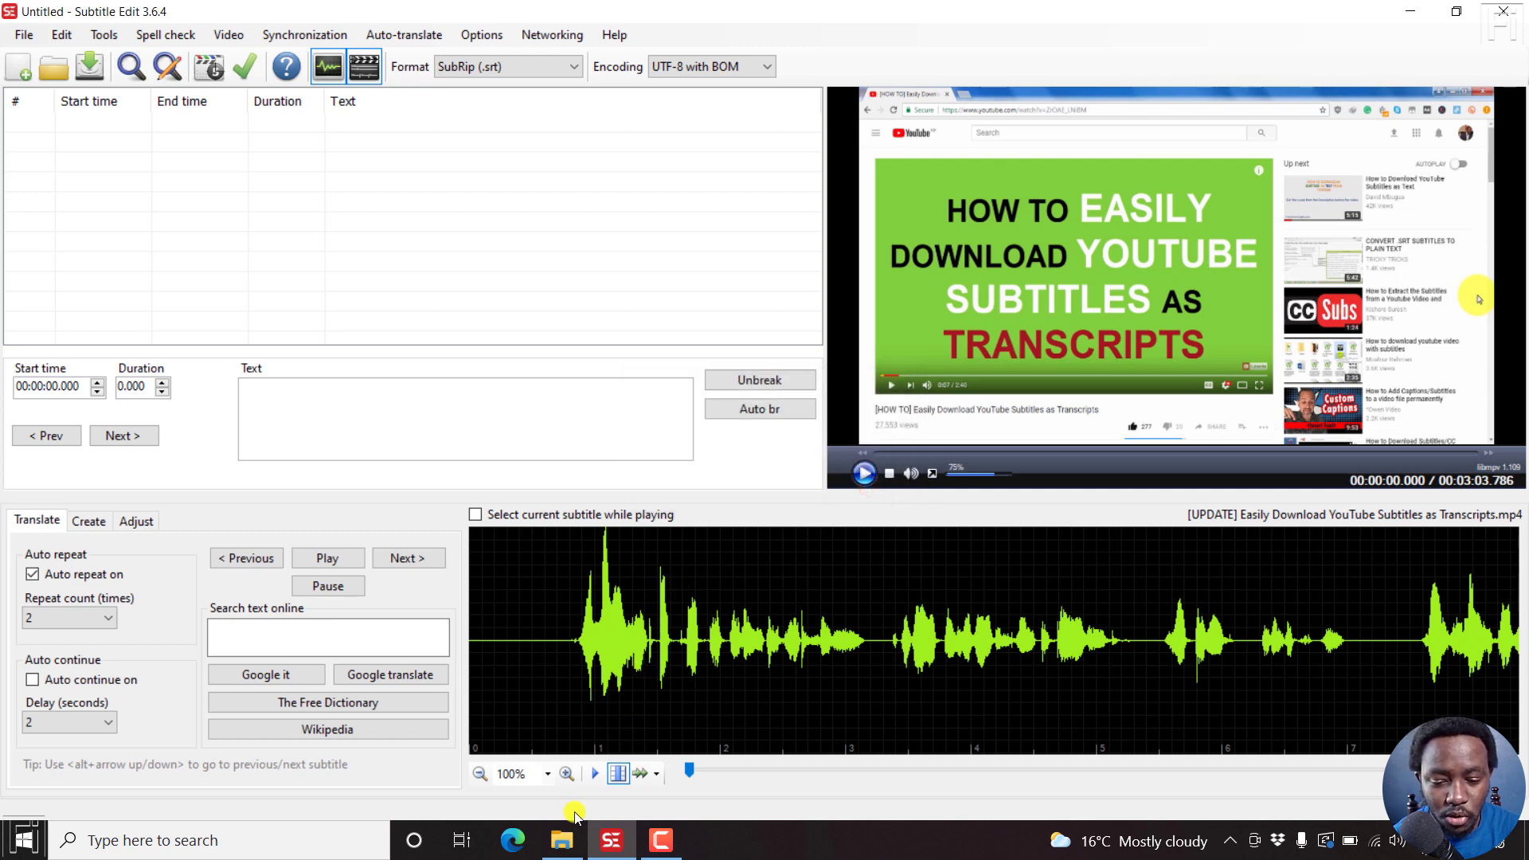
Copy the Vosk folder from mkv toolnix into SubtitleEditBeta (2), refresh, and leave File Explorer.
click(562, 841)
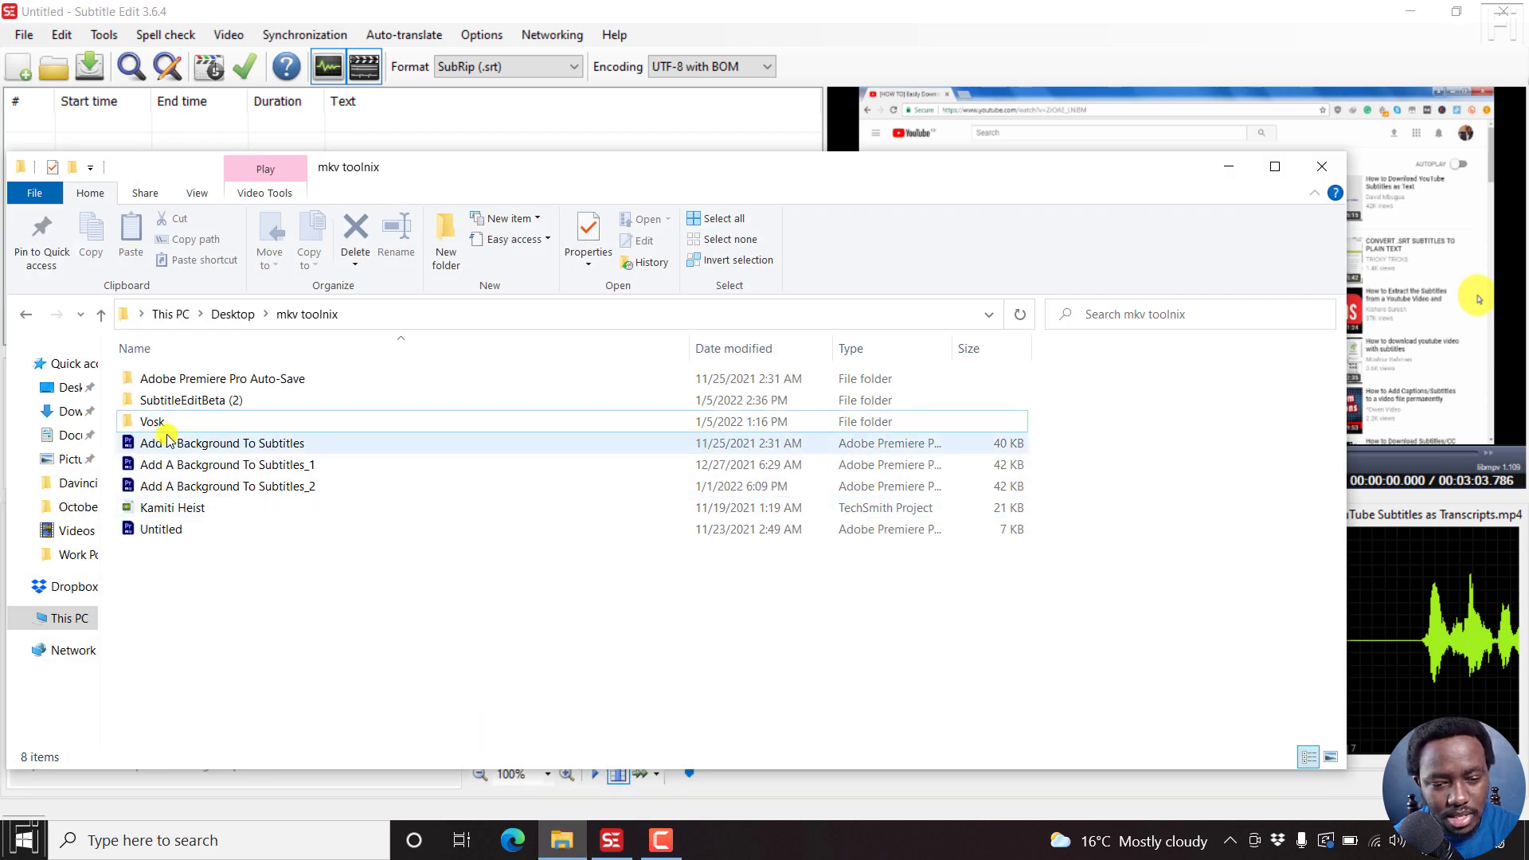
click(137, 426)
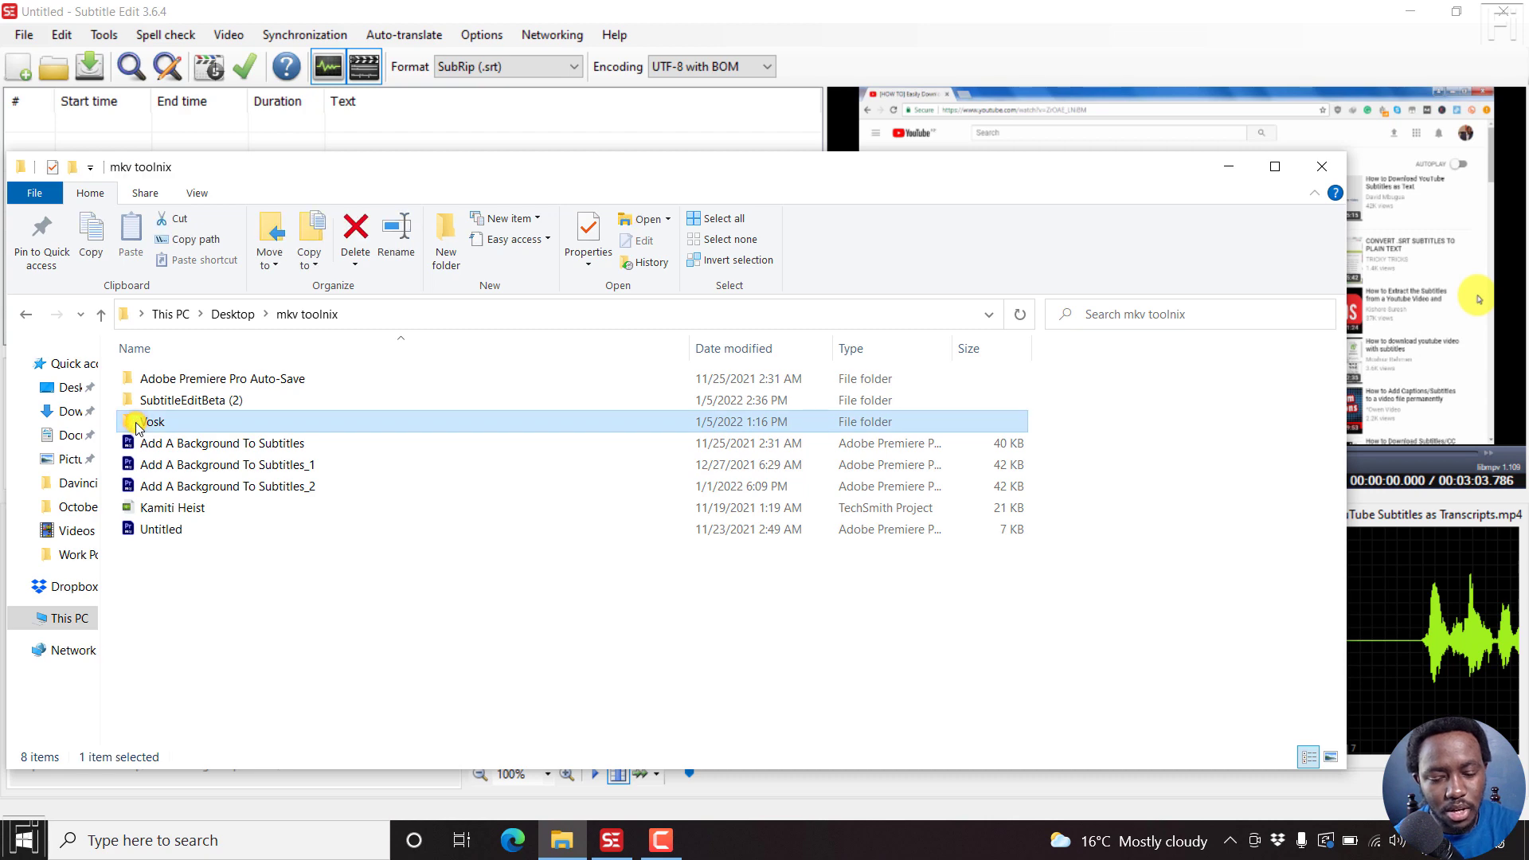
key(ctrl+c)
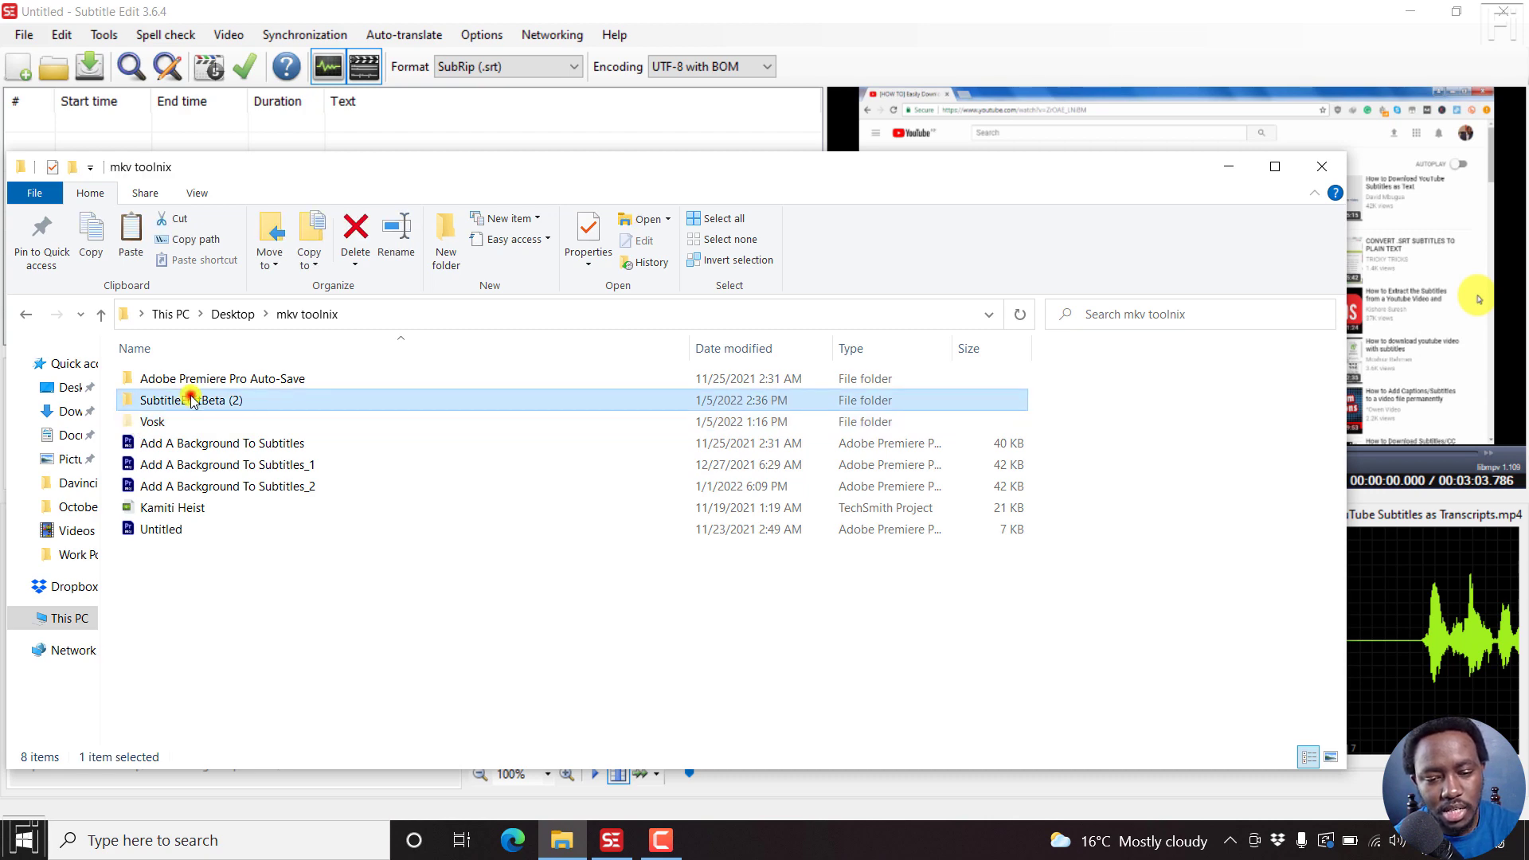
double_click(191, 399)
key(ctrl+v)
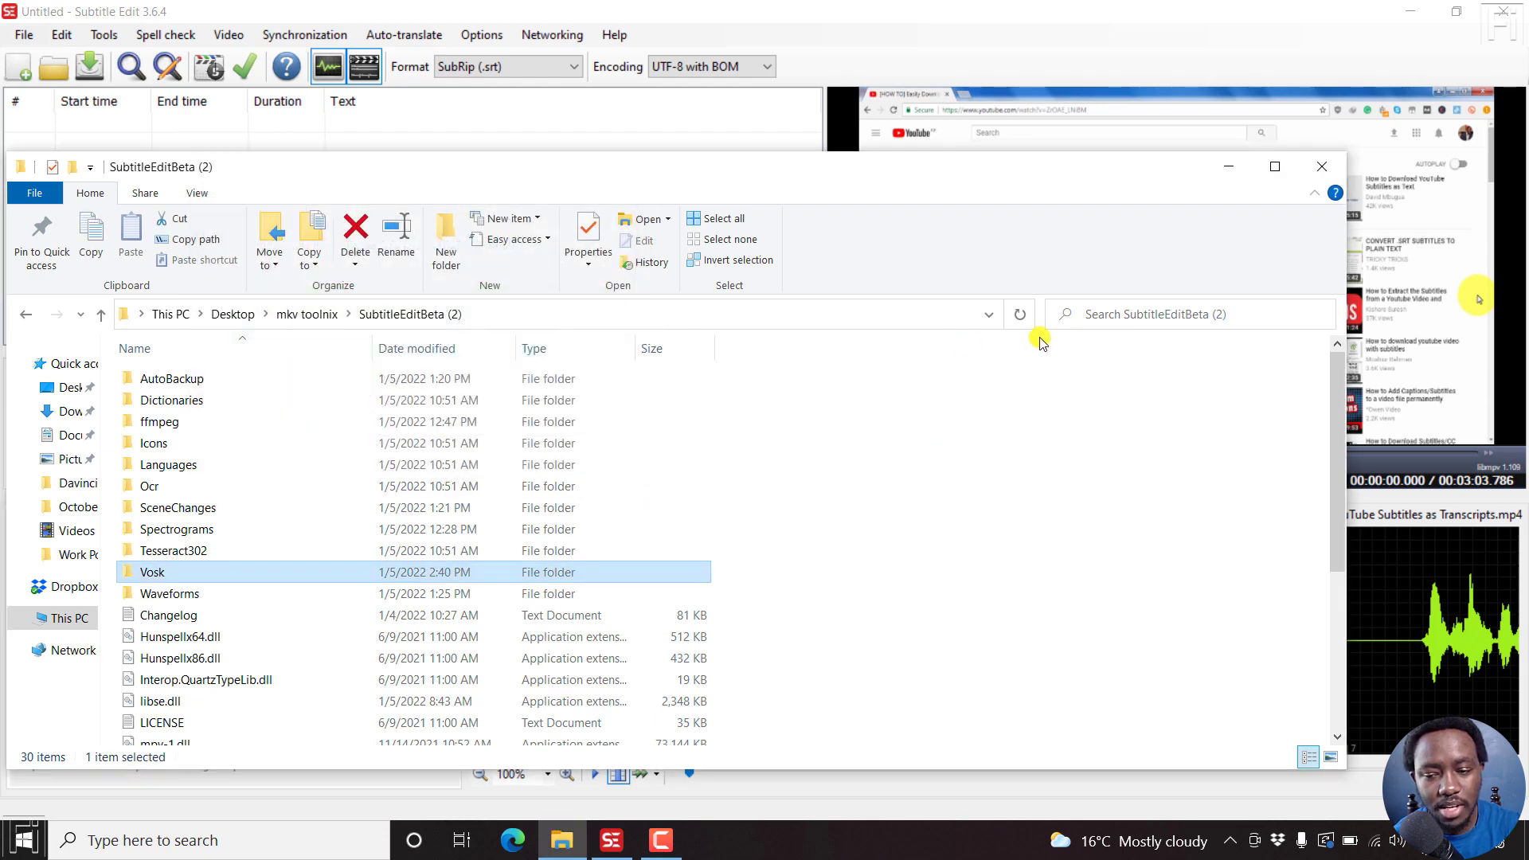
click(1016, 315)
key(alt+Tab)
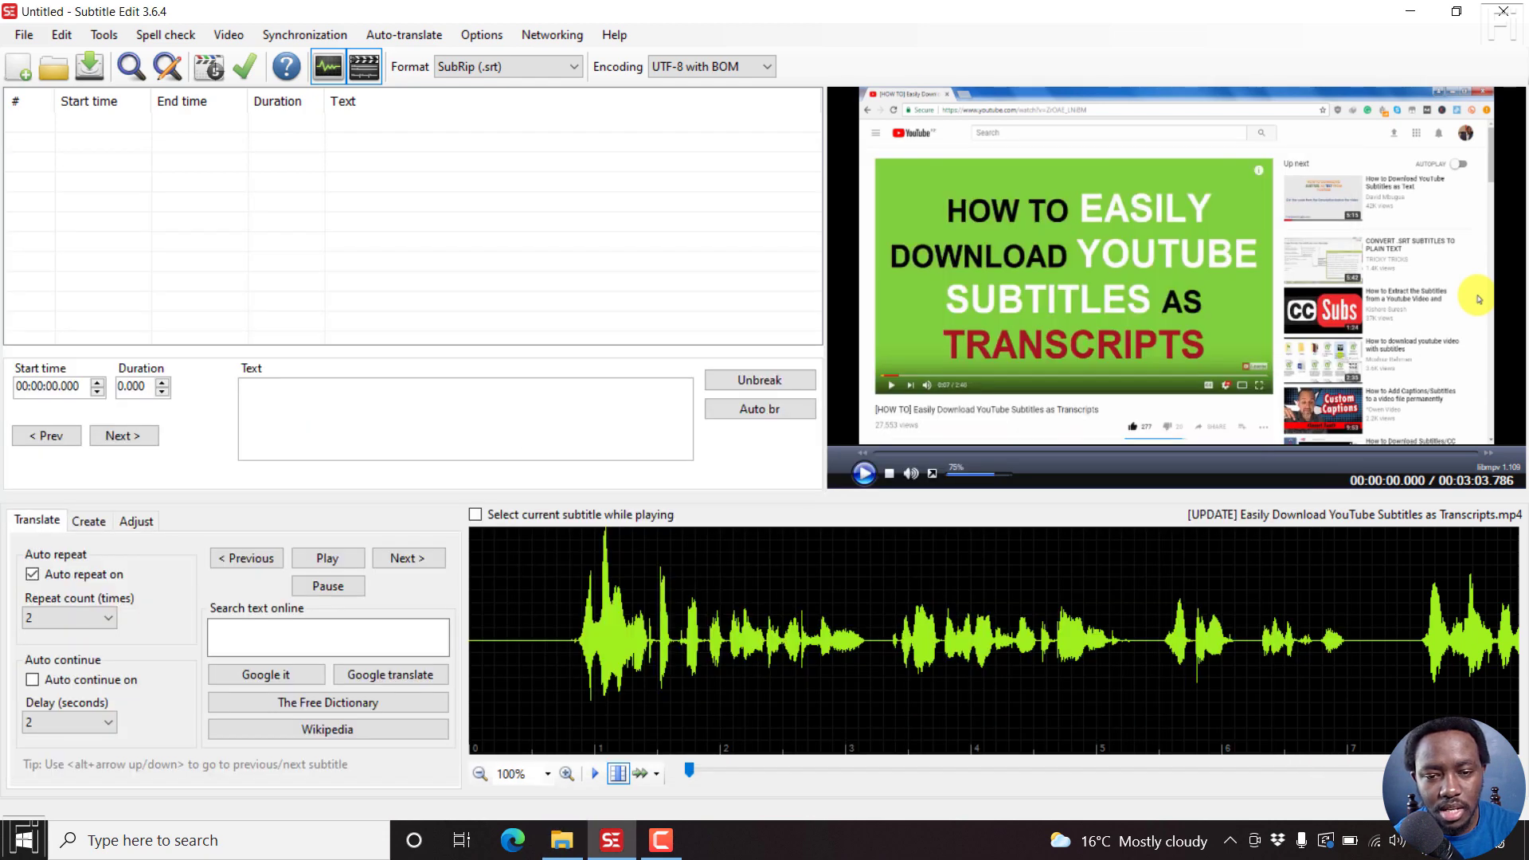
Open Video/audio to text and follow its link to the Vosk models website.
click(227, 37)
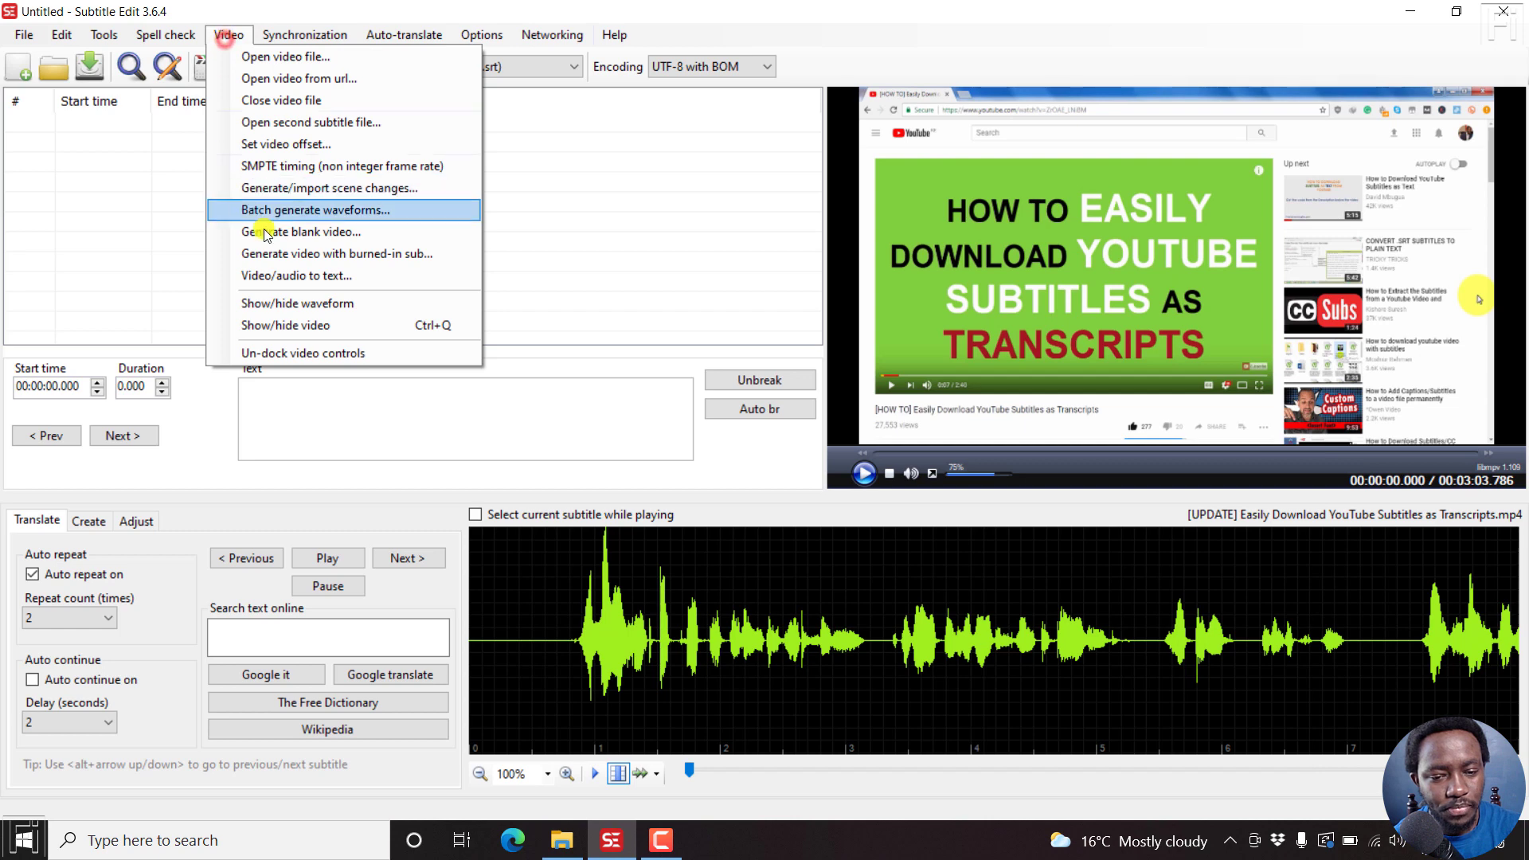
click(294, 276)
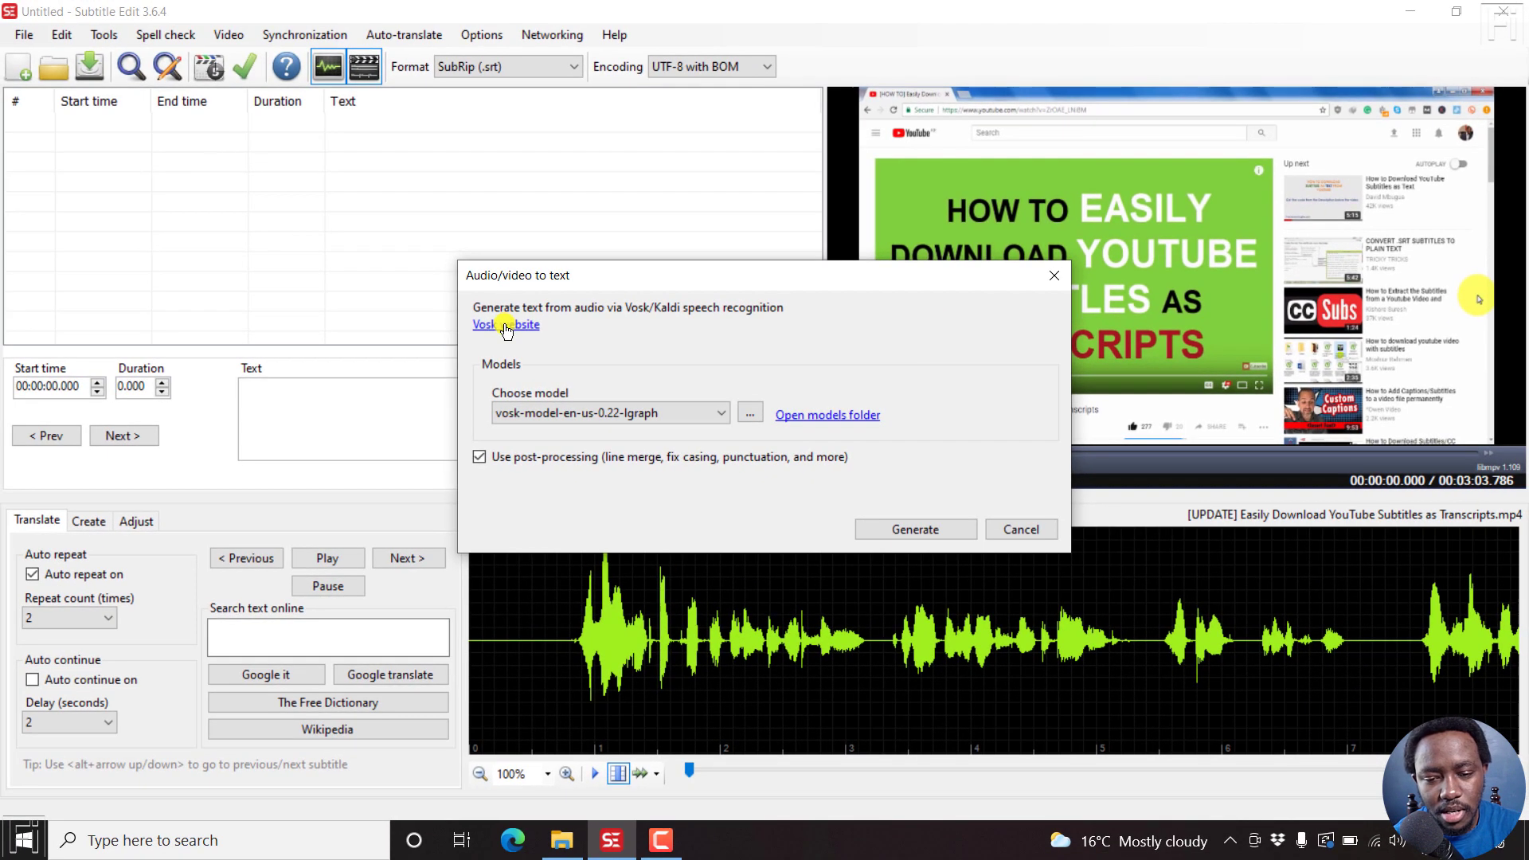
click(505, 327)
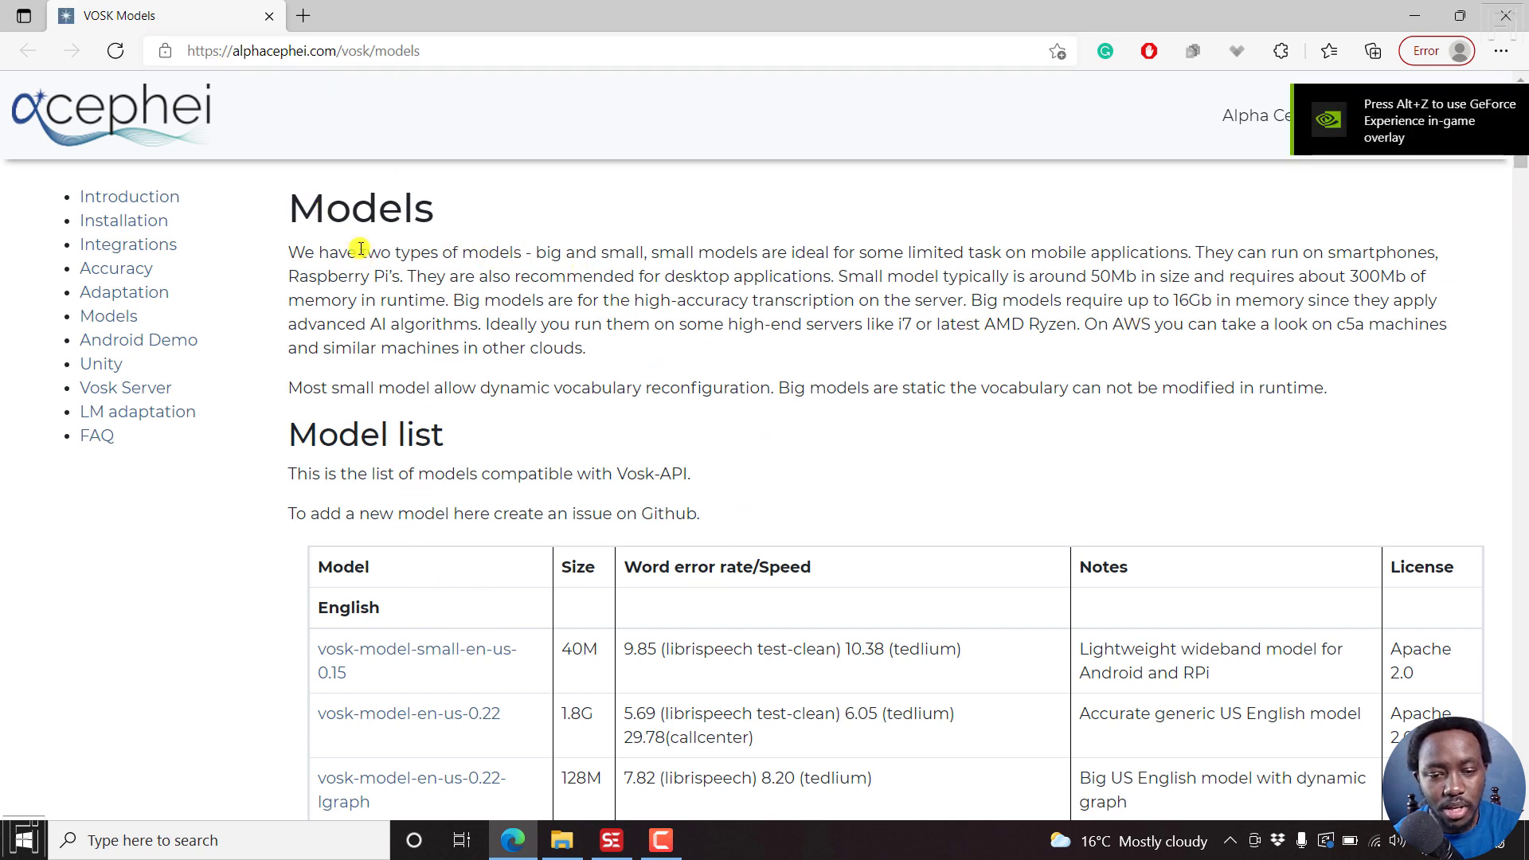
drag(290, 215, 541, 357)
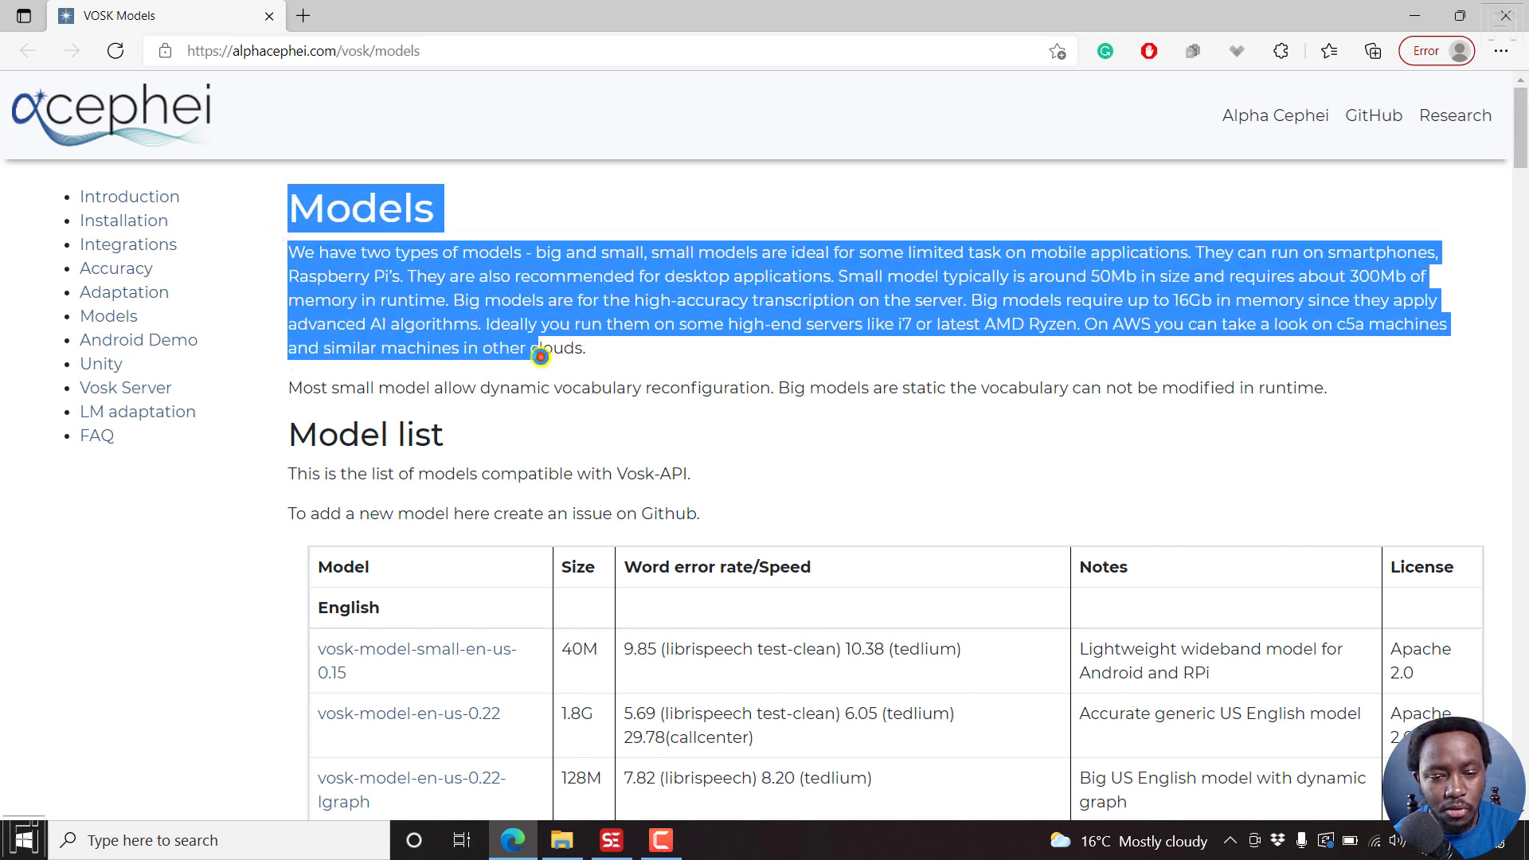
click(469, 351)
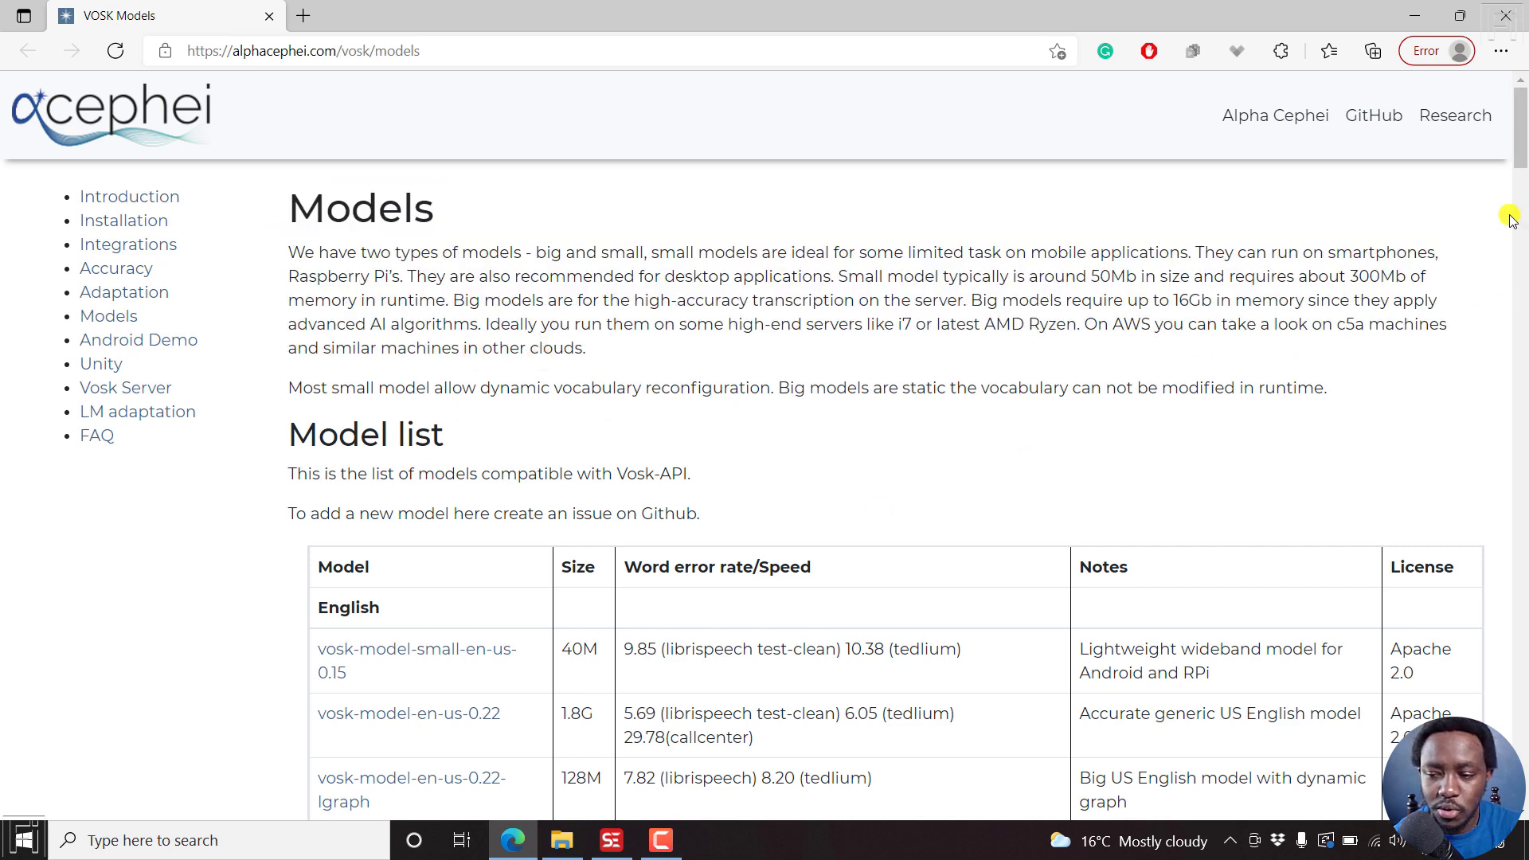
scroll(1511, 219, down, 5)
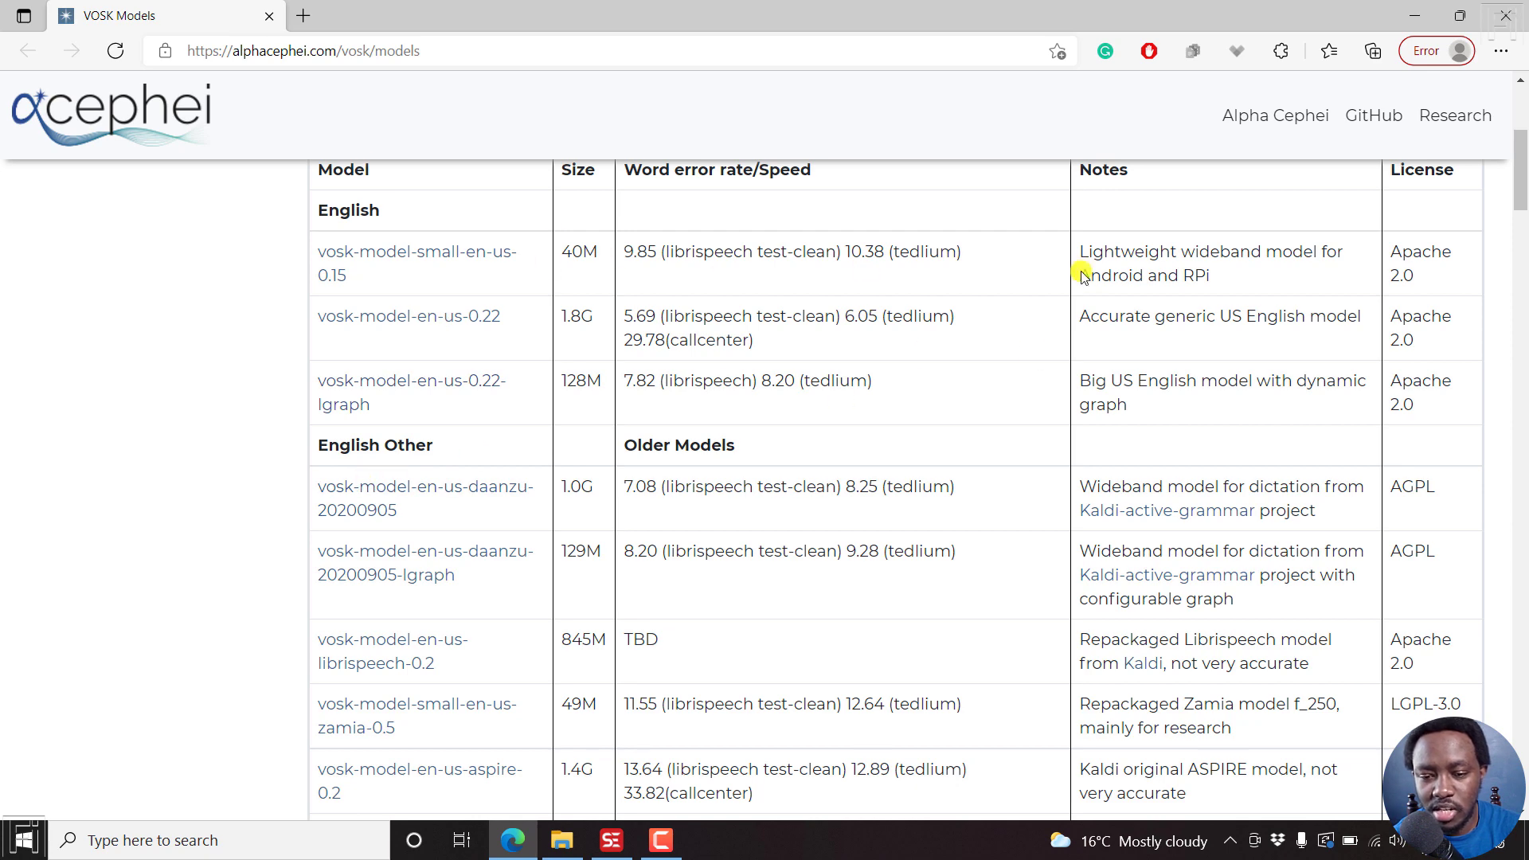
drag(1523, 171, 1523, 211)
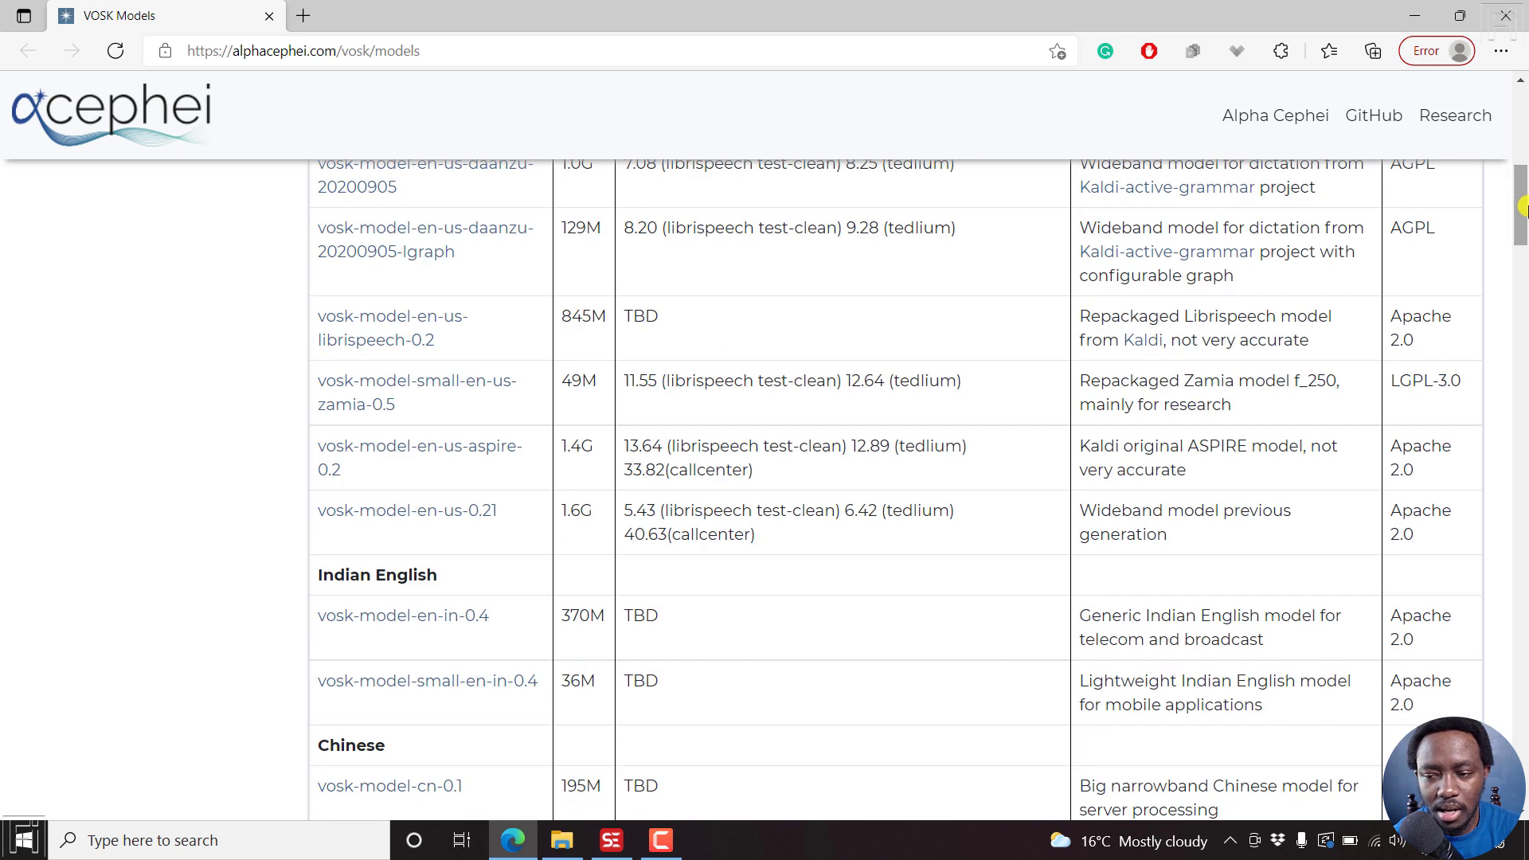
scroll(1490, 259, up, 10)
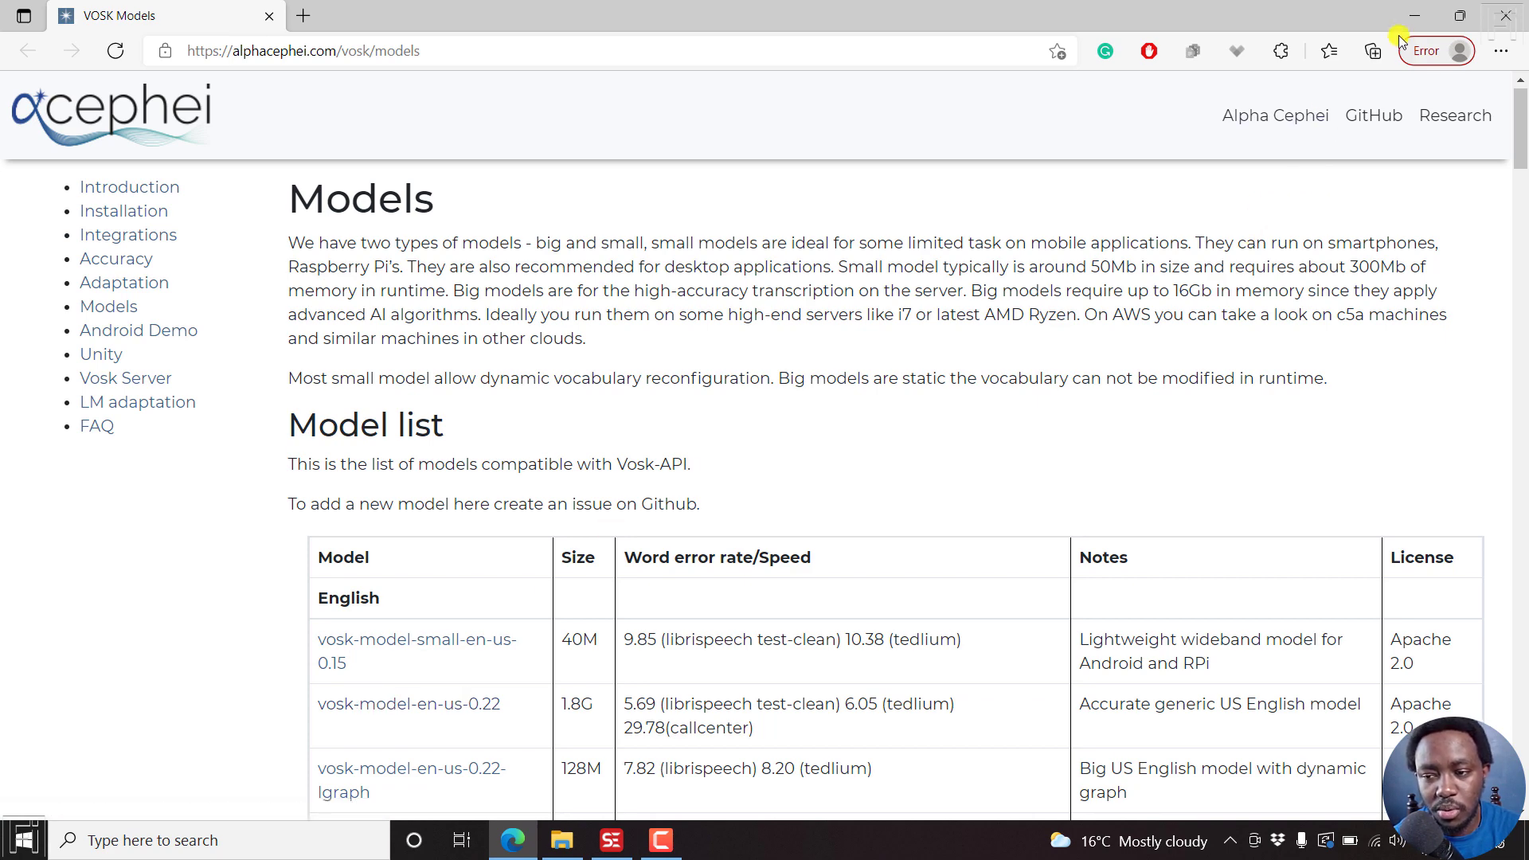
Back in Subtitle Edit, open the Download Vosk models window from the model chooser.
click(1415, 15)
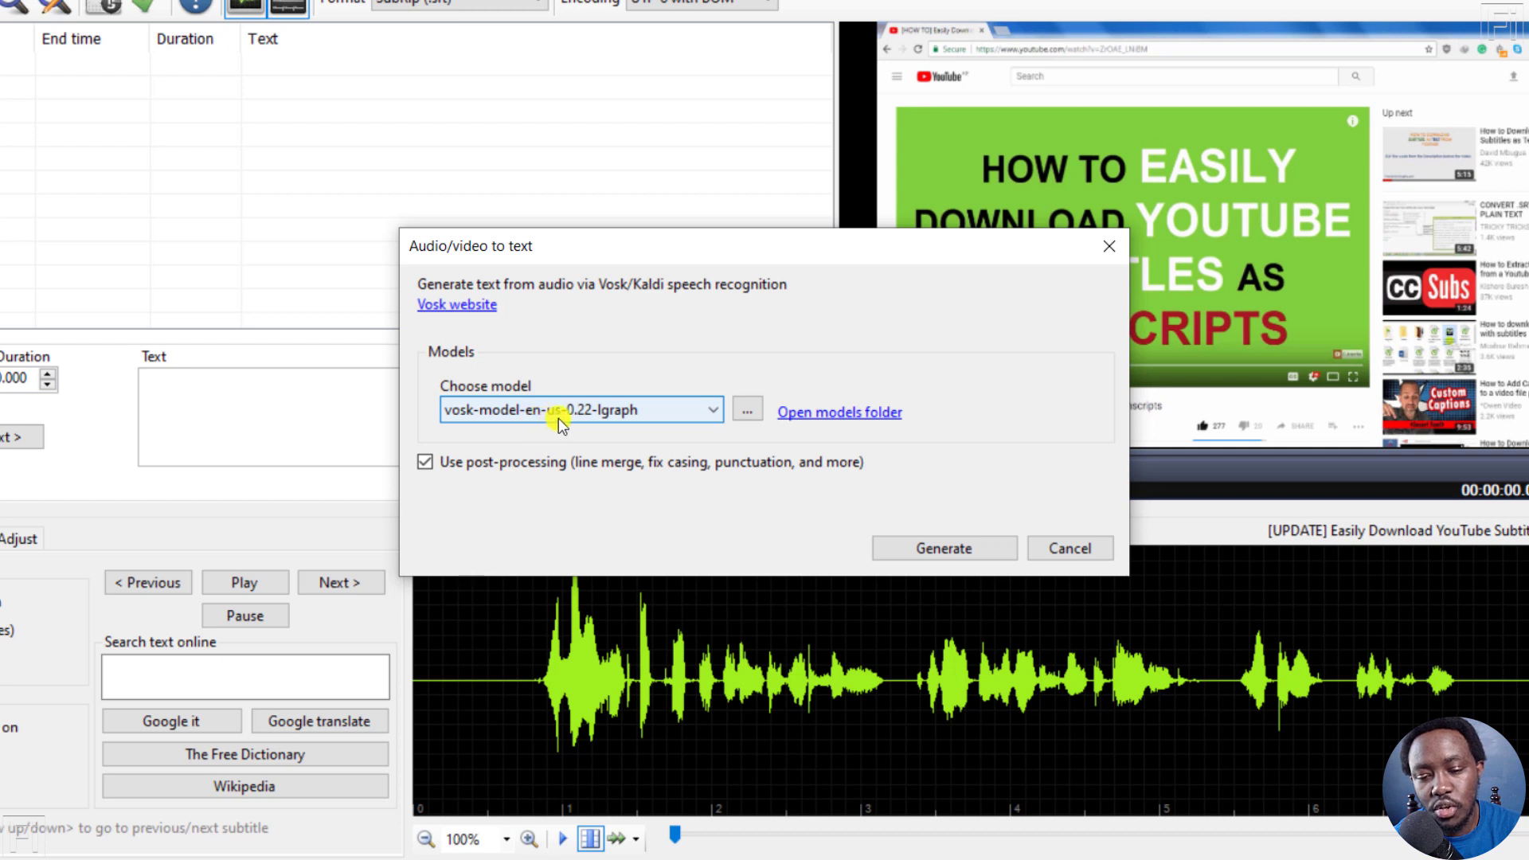
click(711, 409)
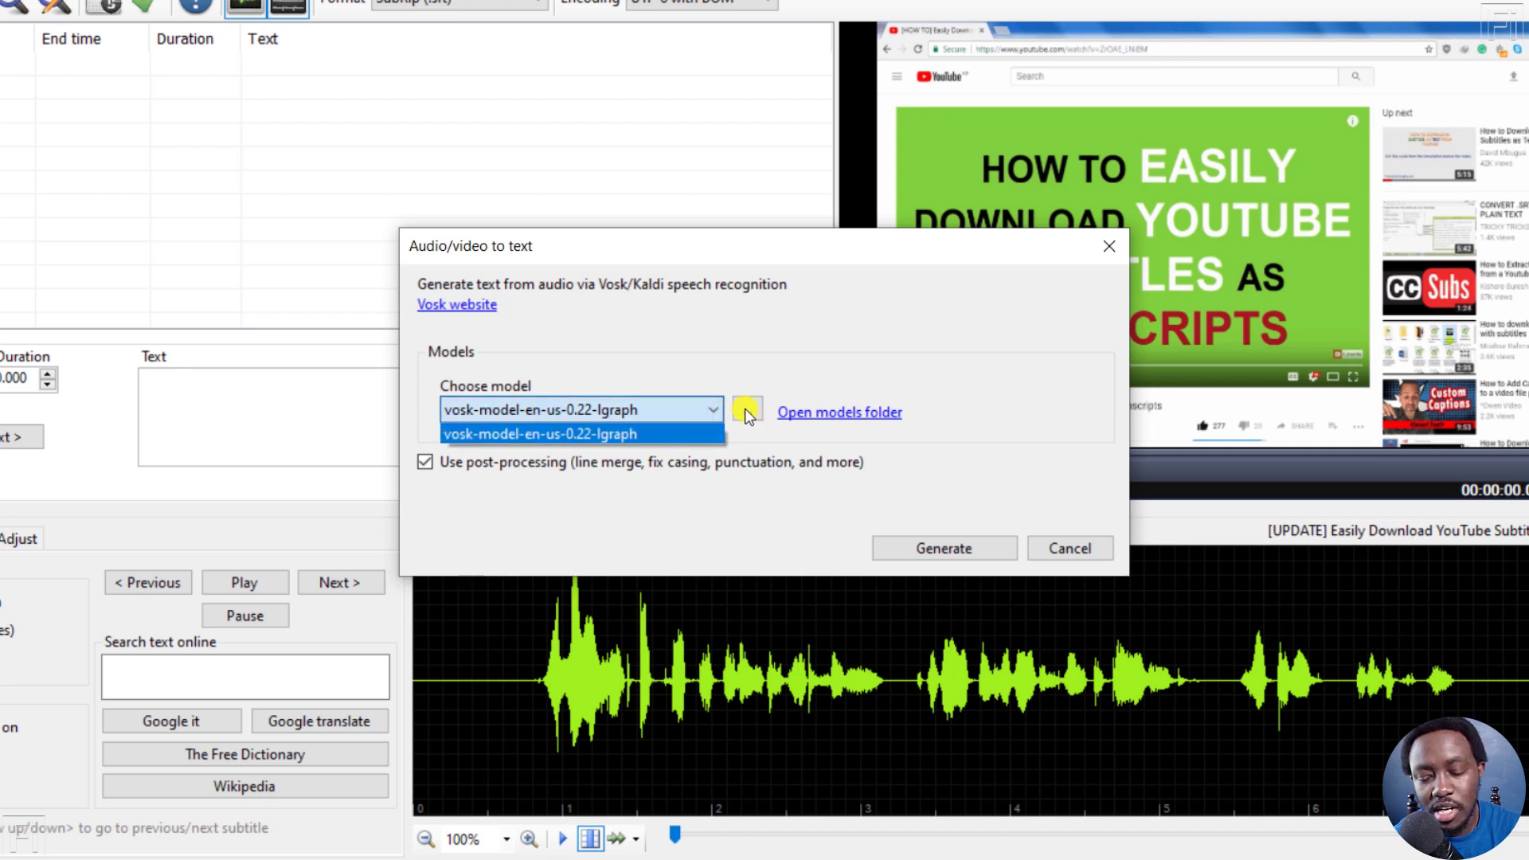
click(777, 357)
click(748, 415)
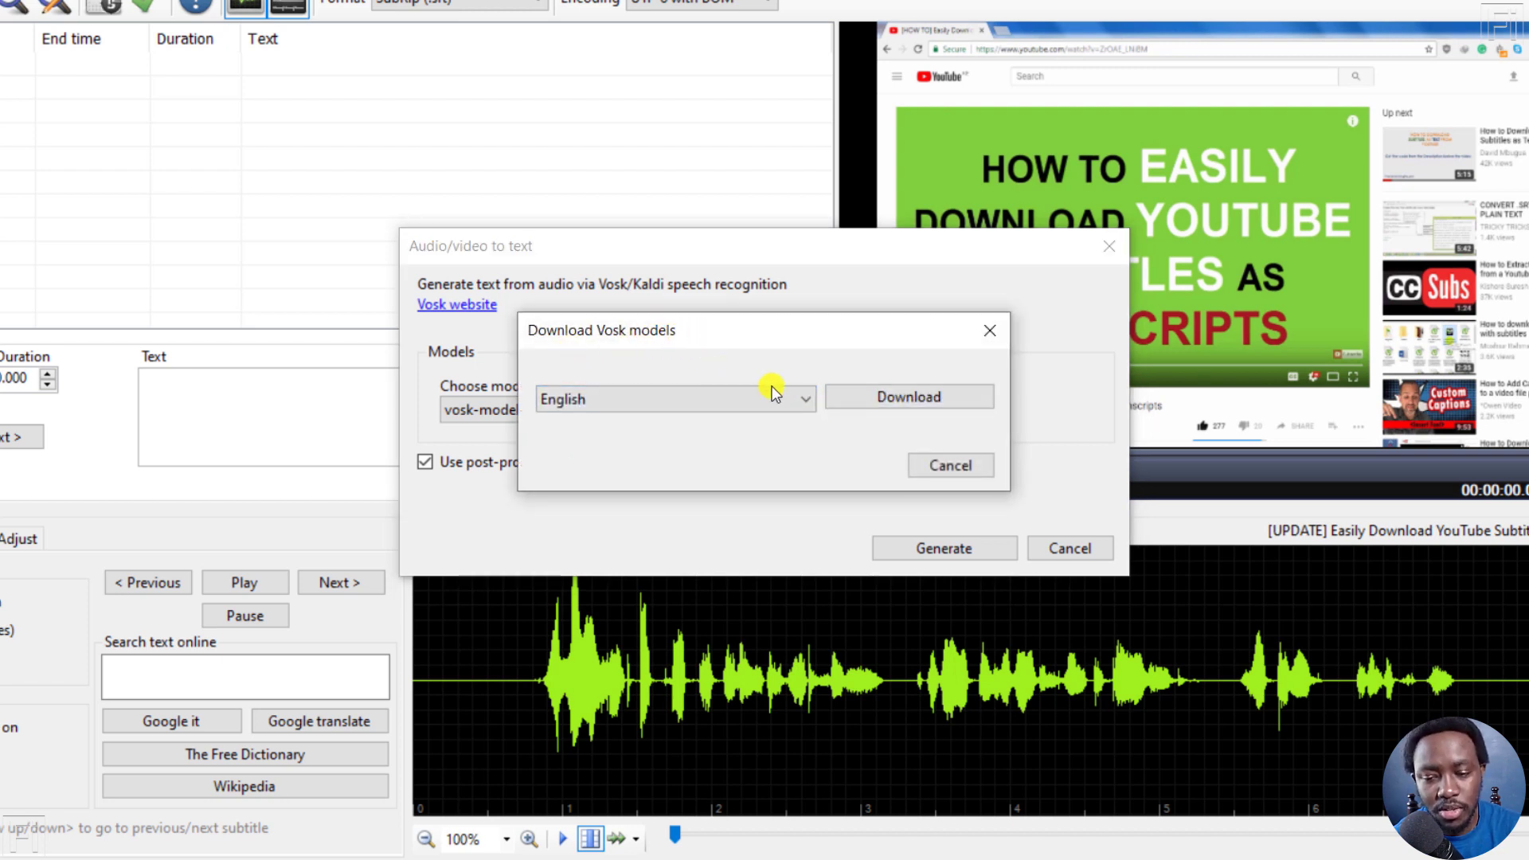
Browse the model languages, selecting Spanish, then close the Download Vosk models window.
click(807, 398)
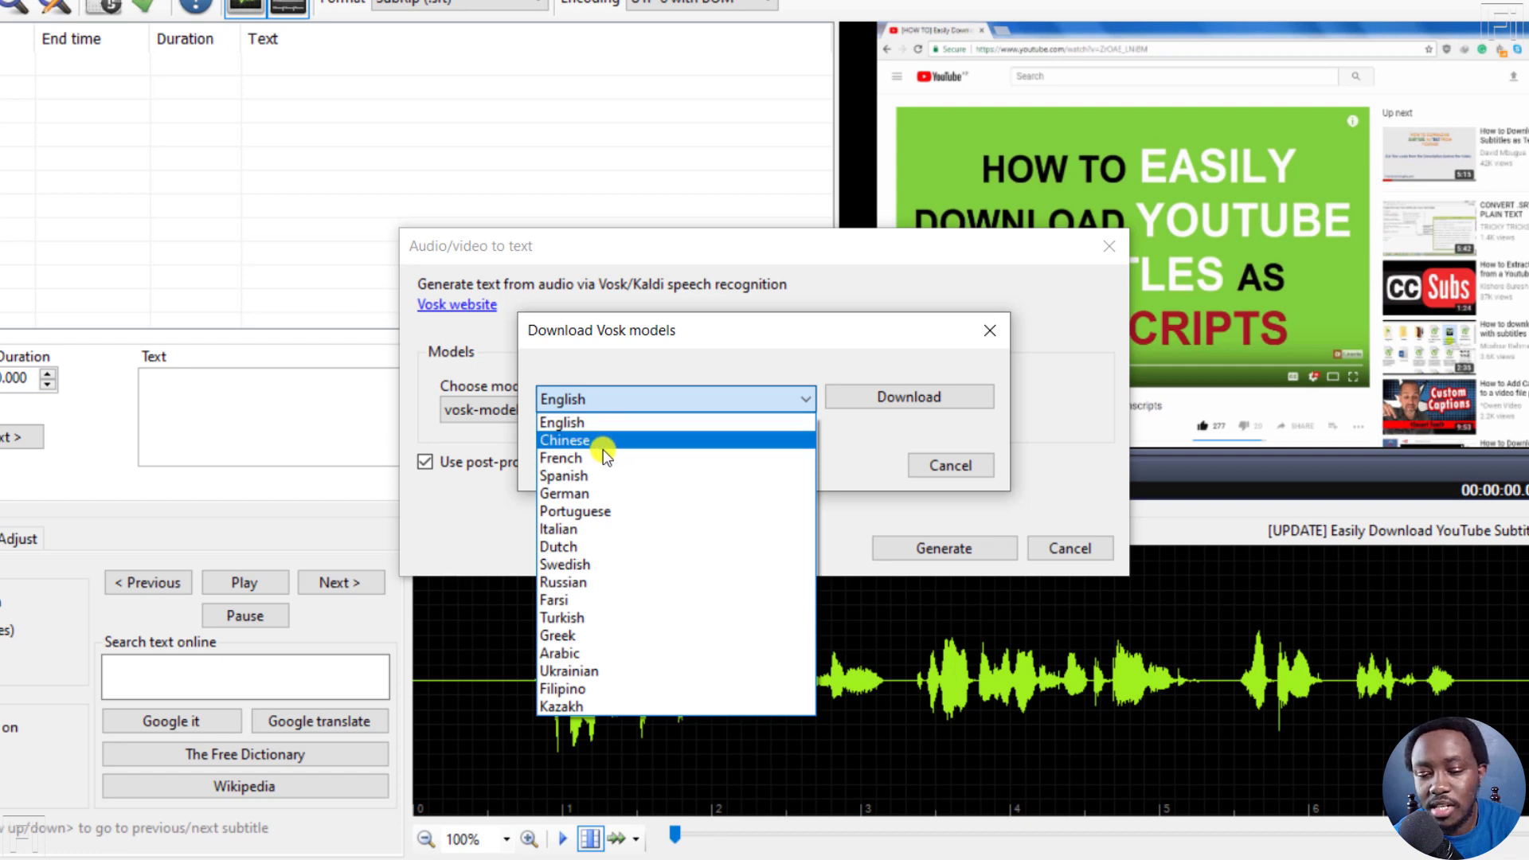
click(586, 476)
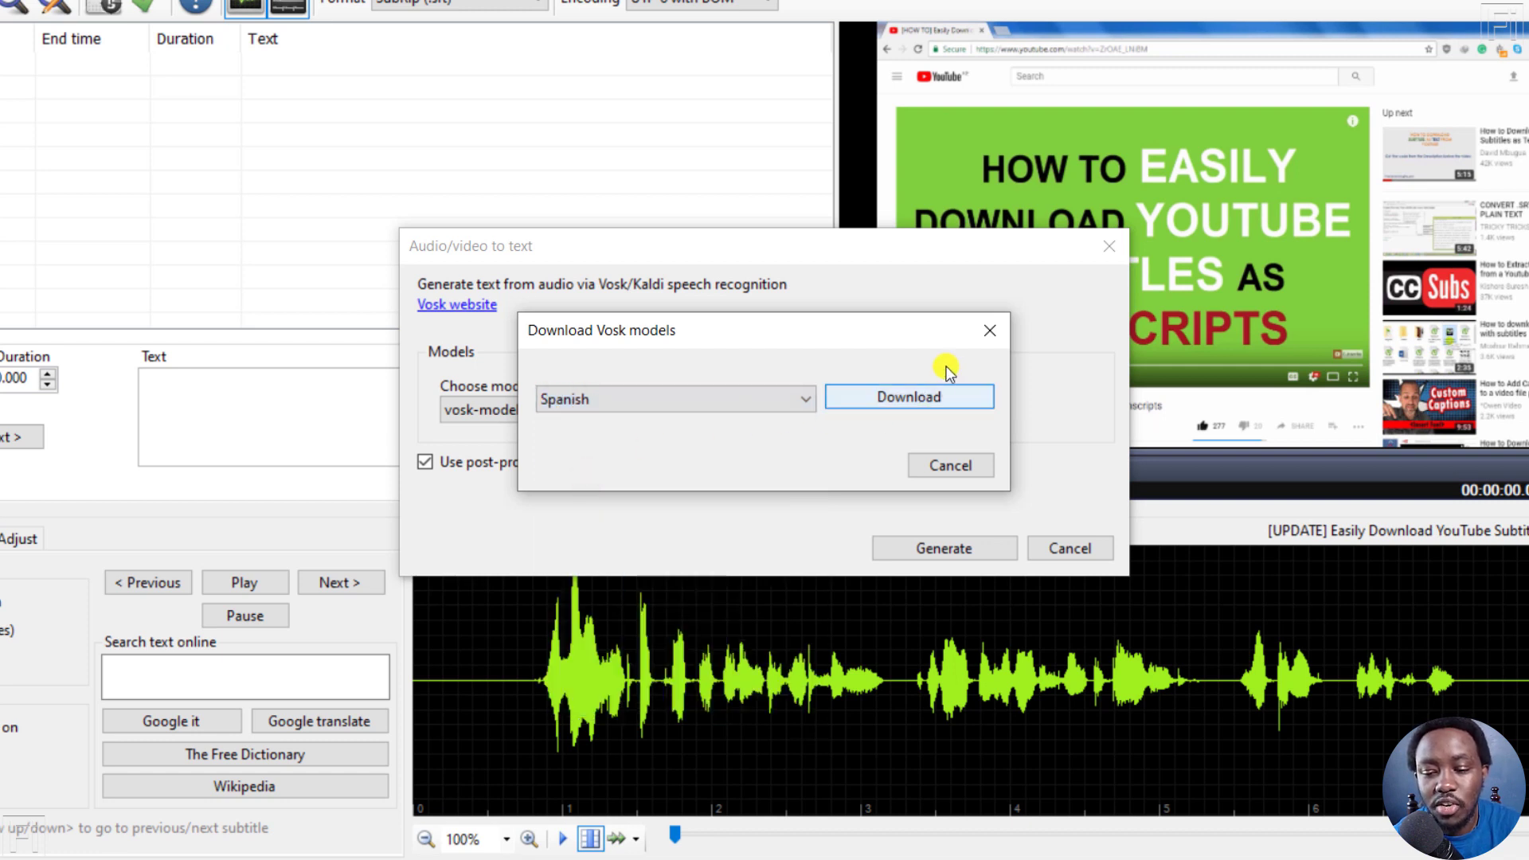
click(983, 336)
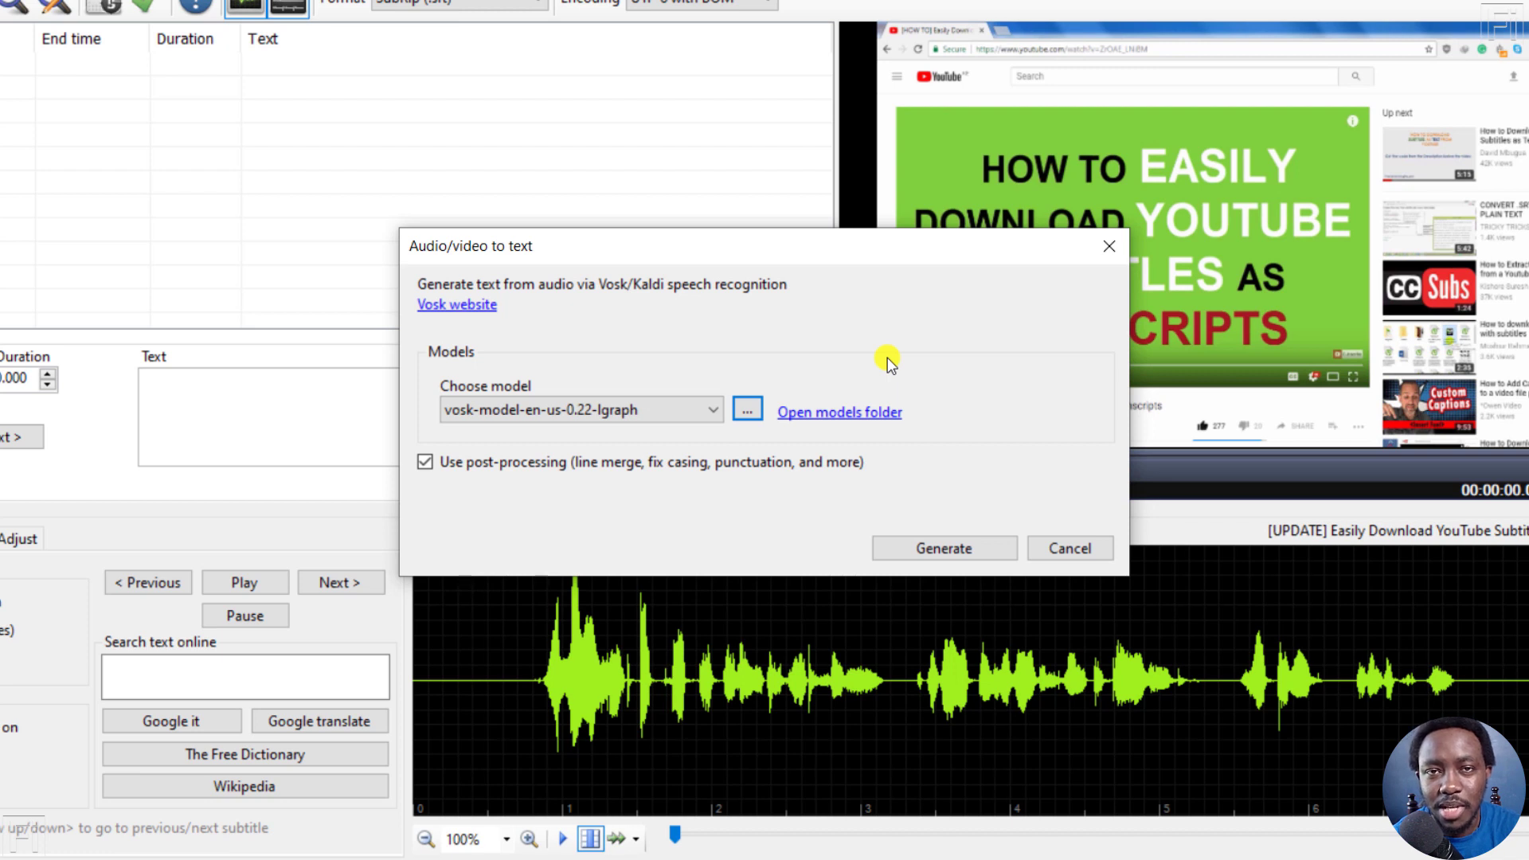
Generate subtitles from the audio using vosk-model-en-us-0.22-lgraph with post-processing.
click(950, 545)
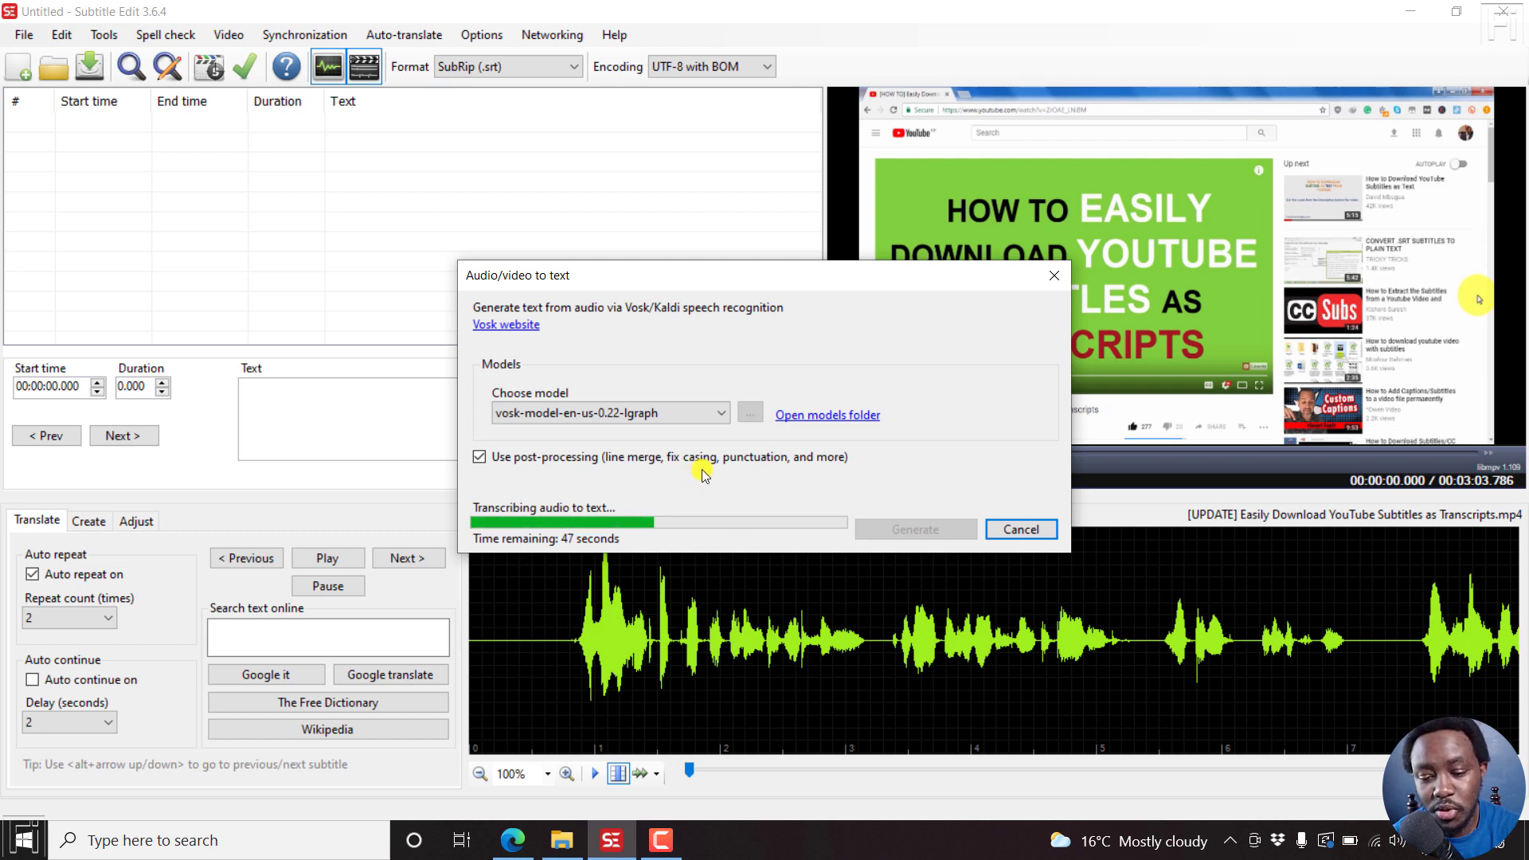
Review the English model sizes and accuracy on the VOSK Models page, then minimize Edge.
click(512, 839)
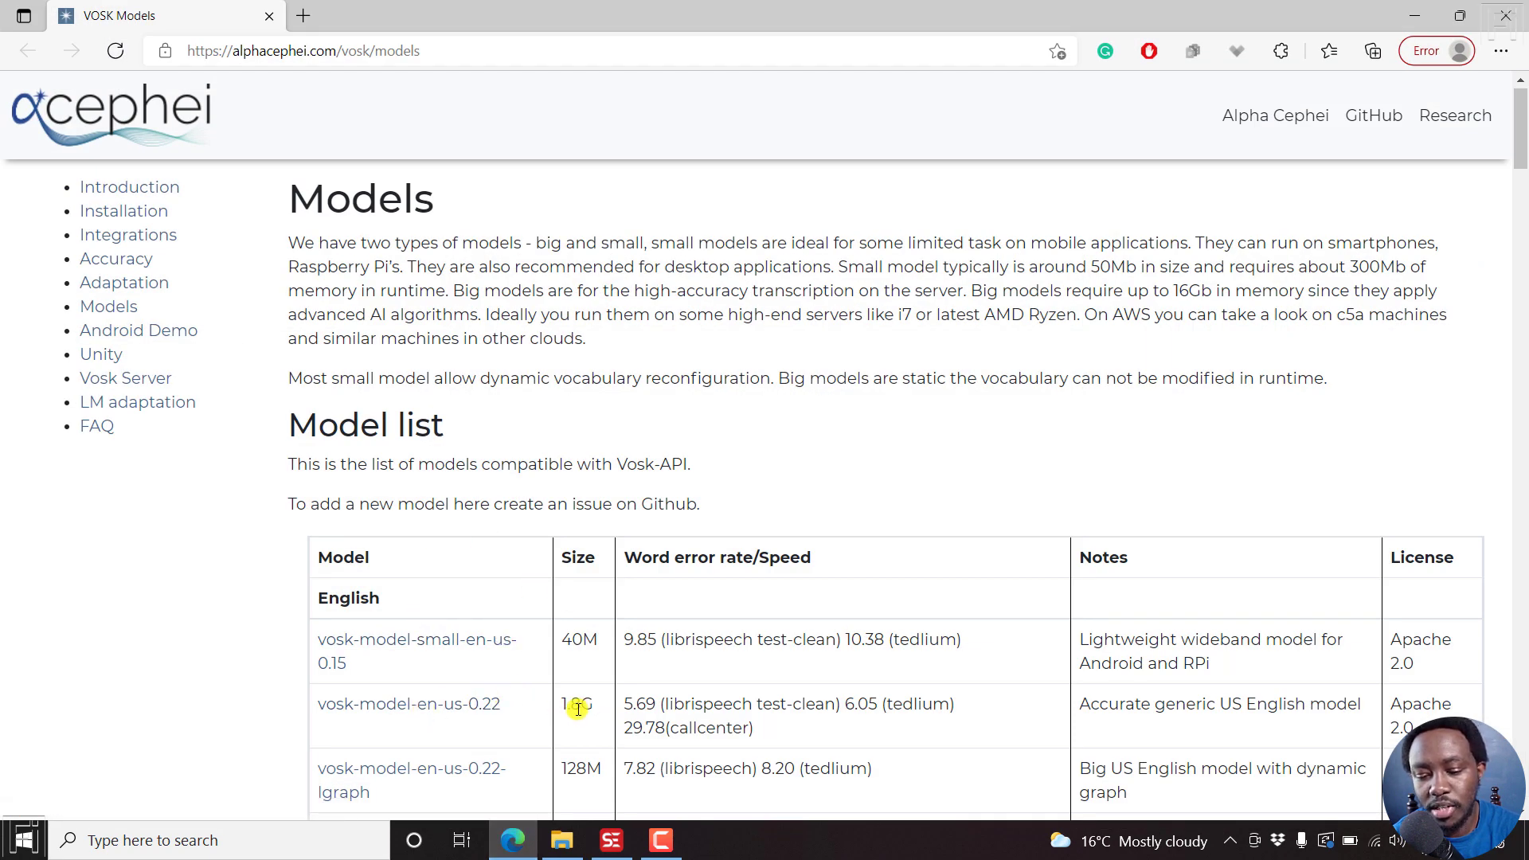
scroll(560, 730, down, 2)
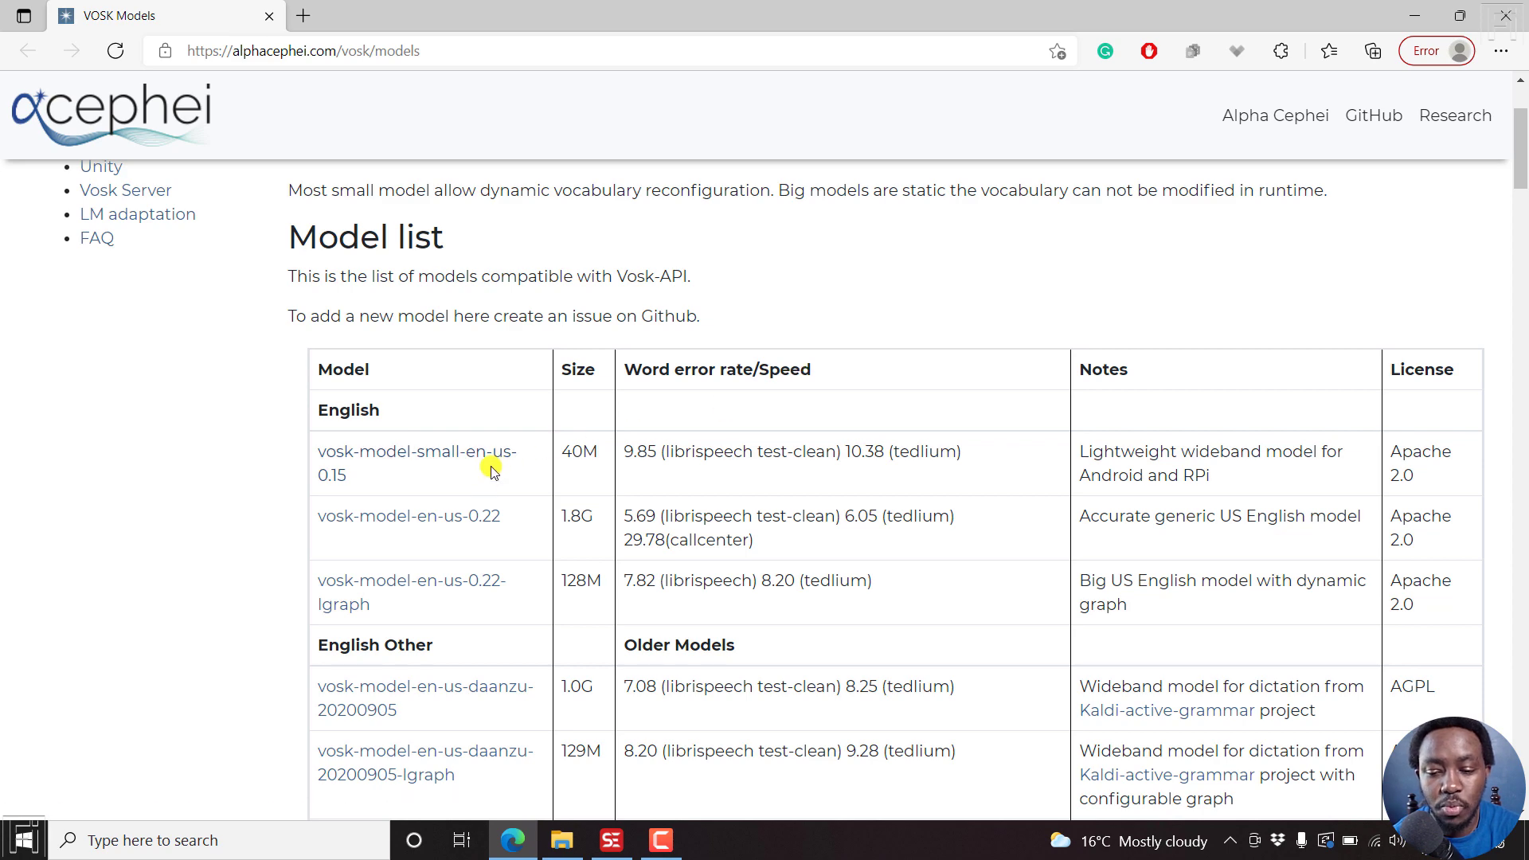
click(1415, 16)
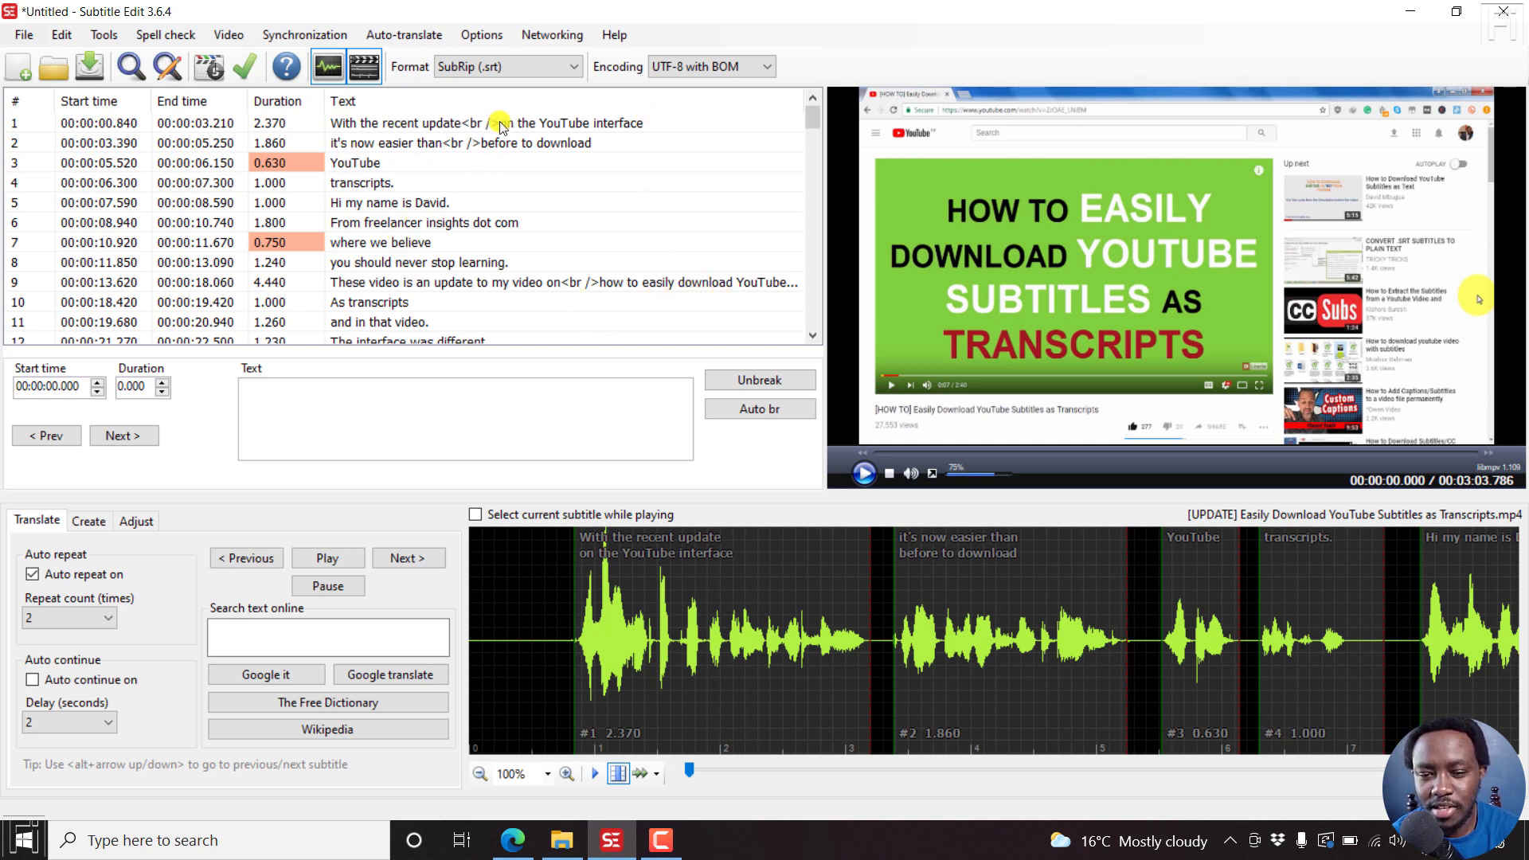
click(863, 476)
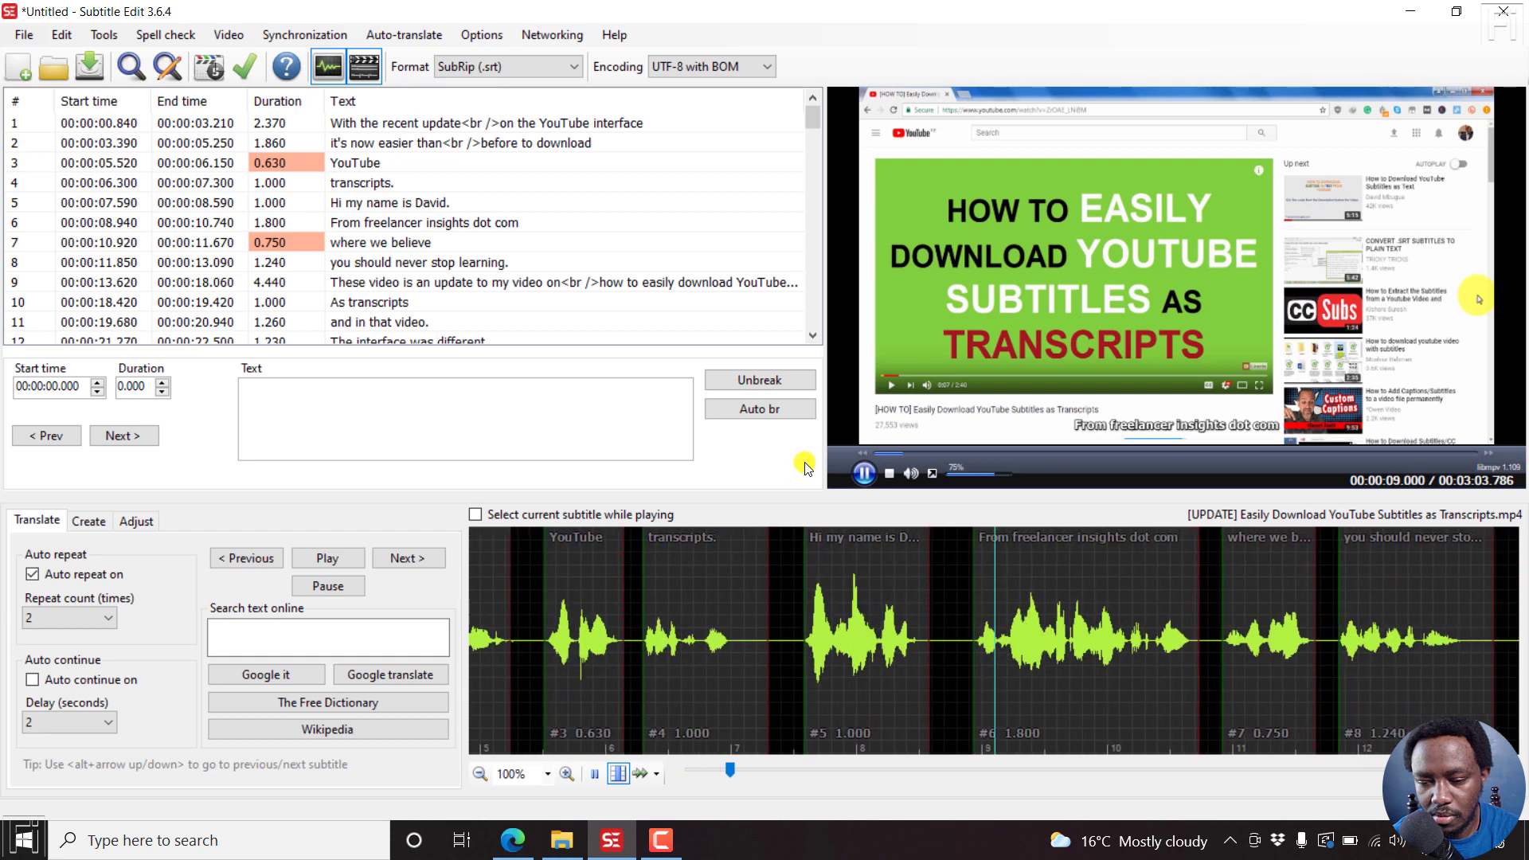
click(890, 478)
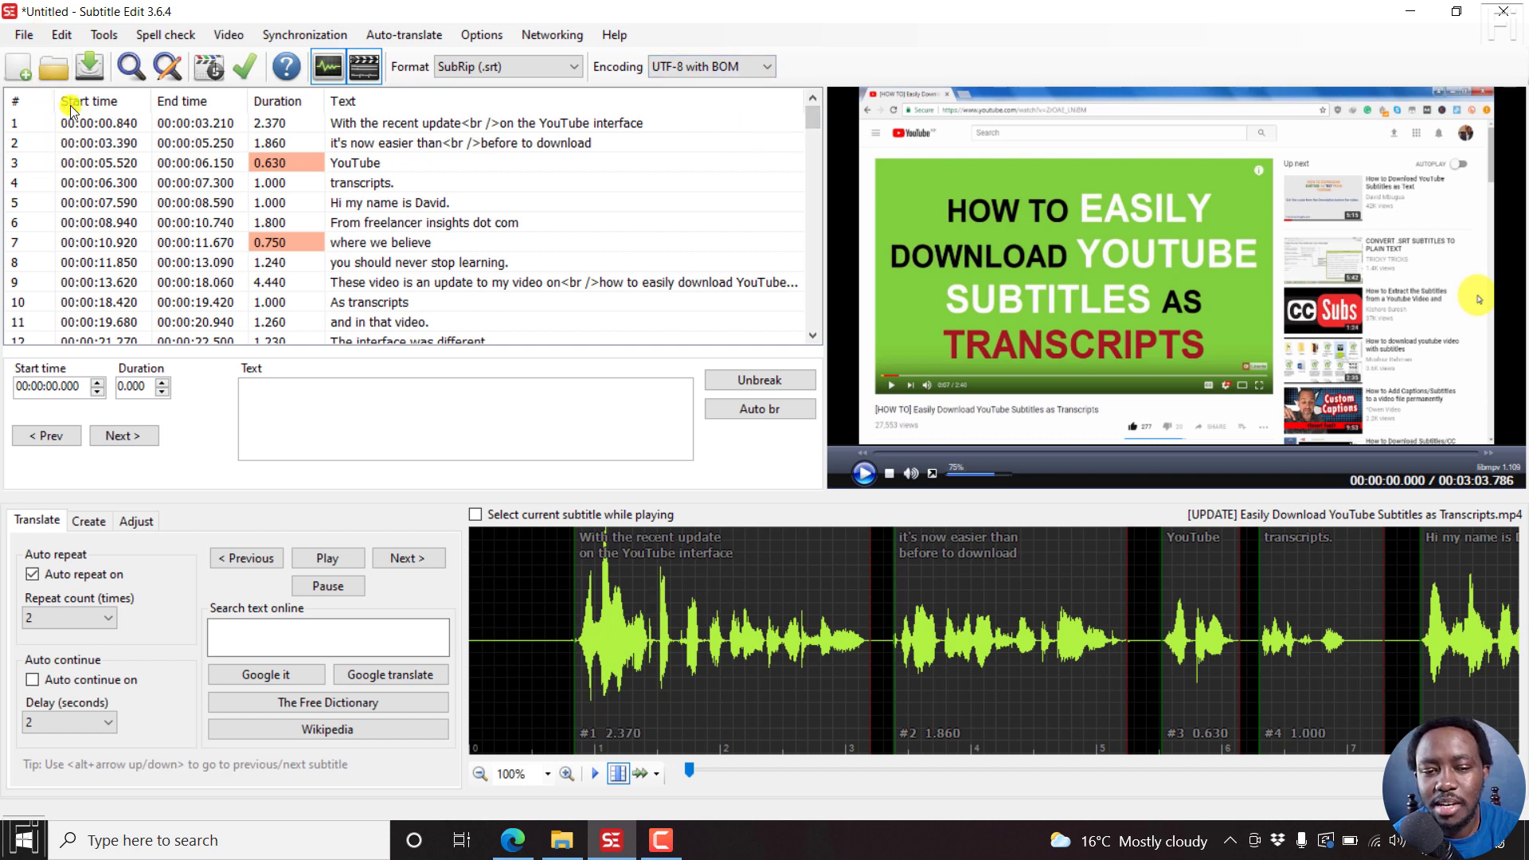
Merge 'transcripts.' into the previous line as the single line 'YouTube transcripts.'.
right_click(406, 185)
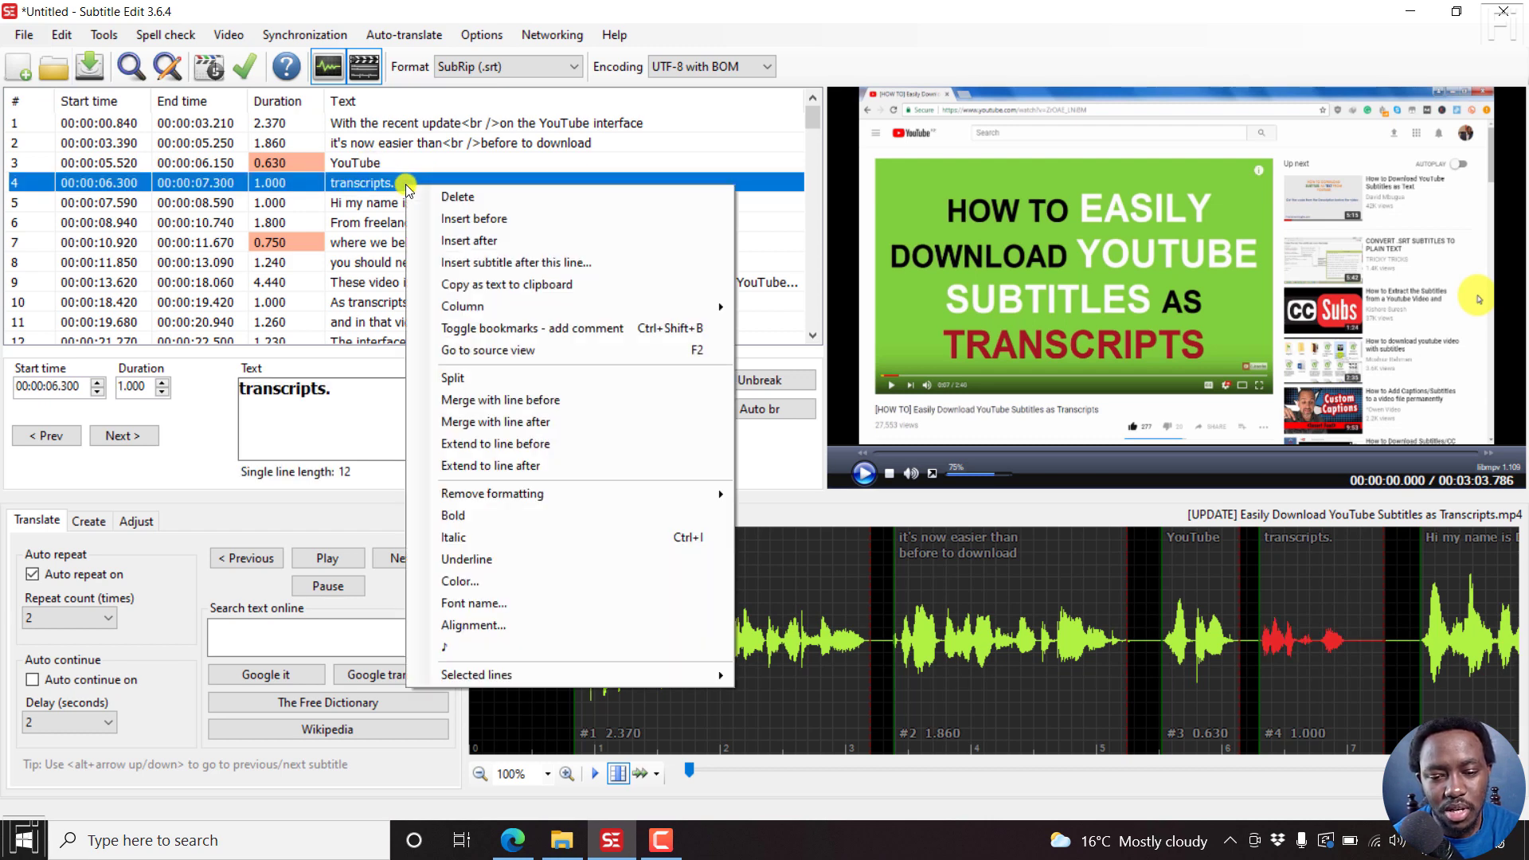
click(521, 401)
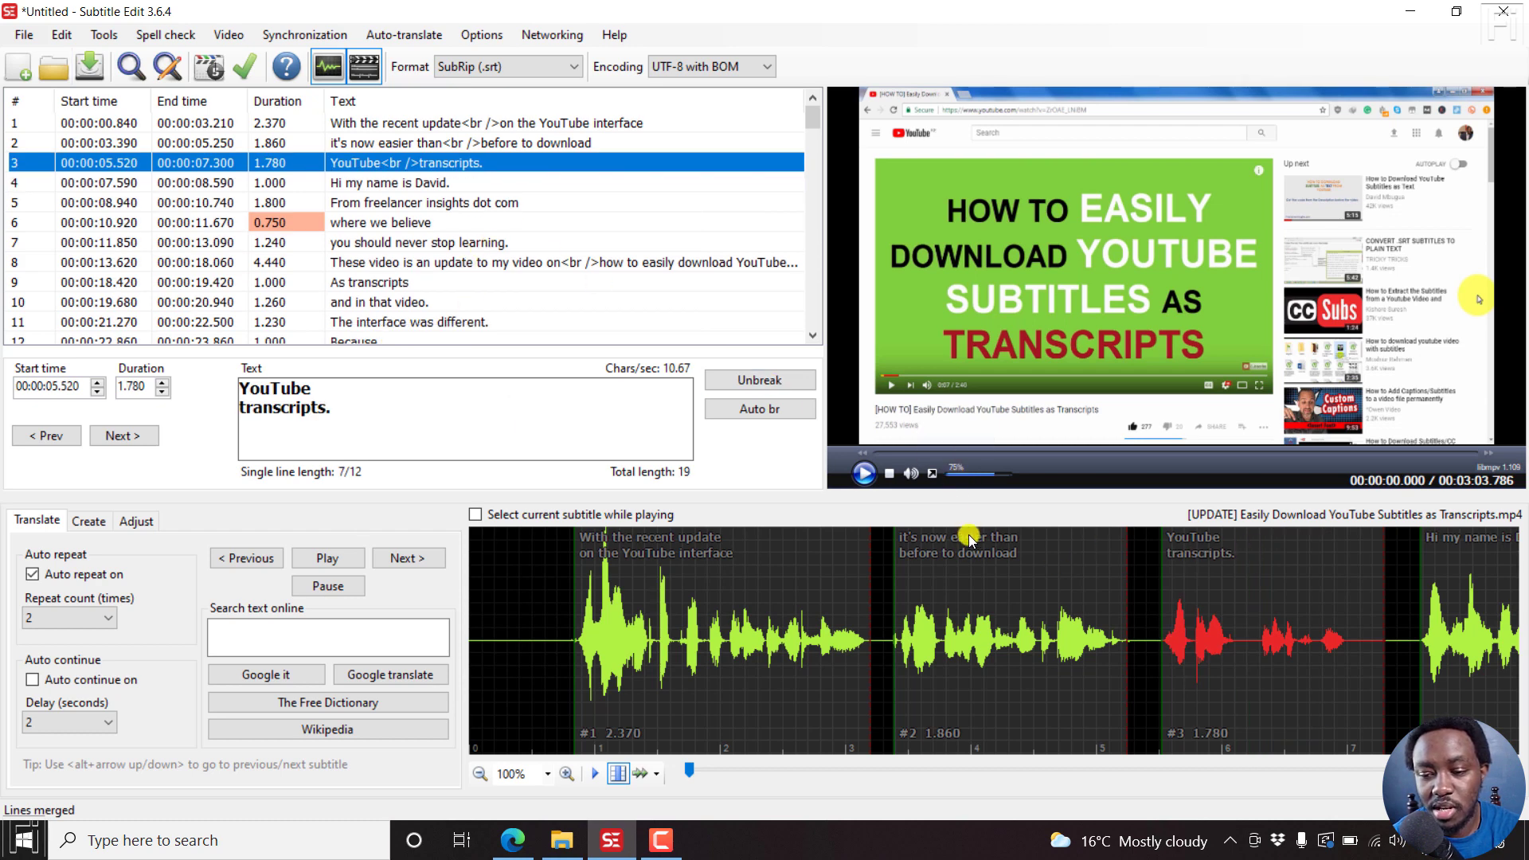
click(322, 393)
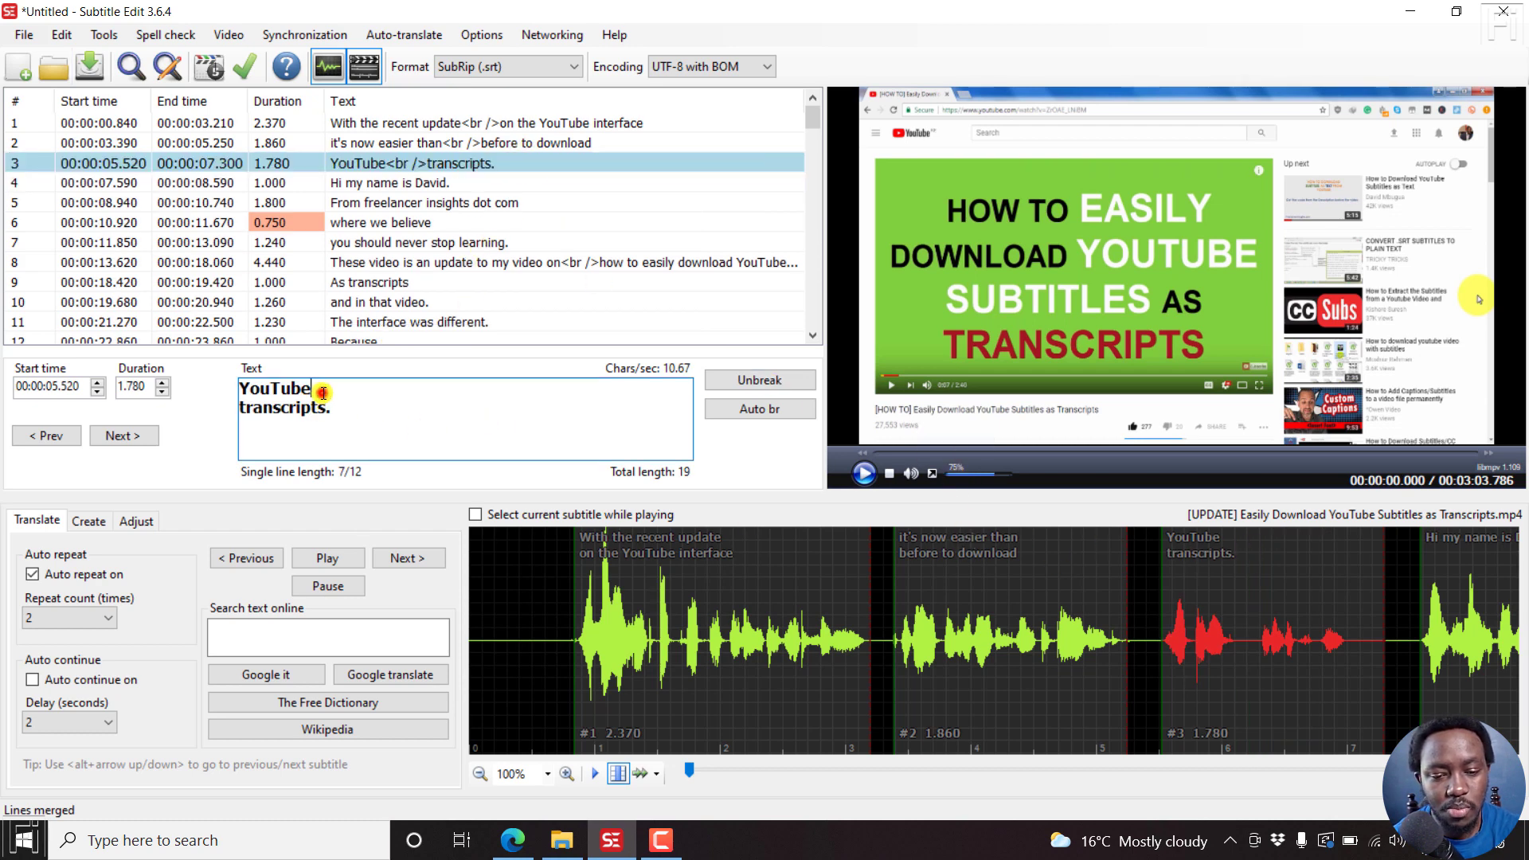
key(Delete)
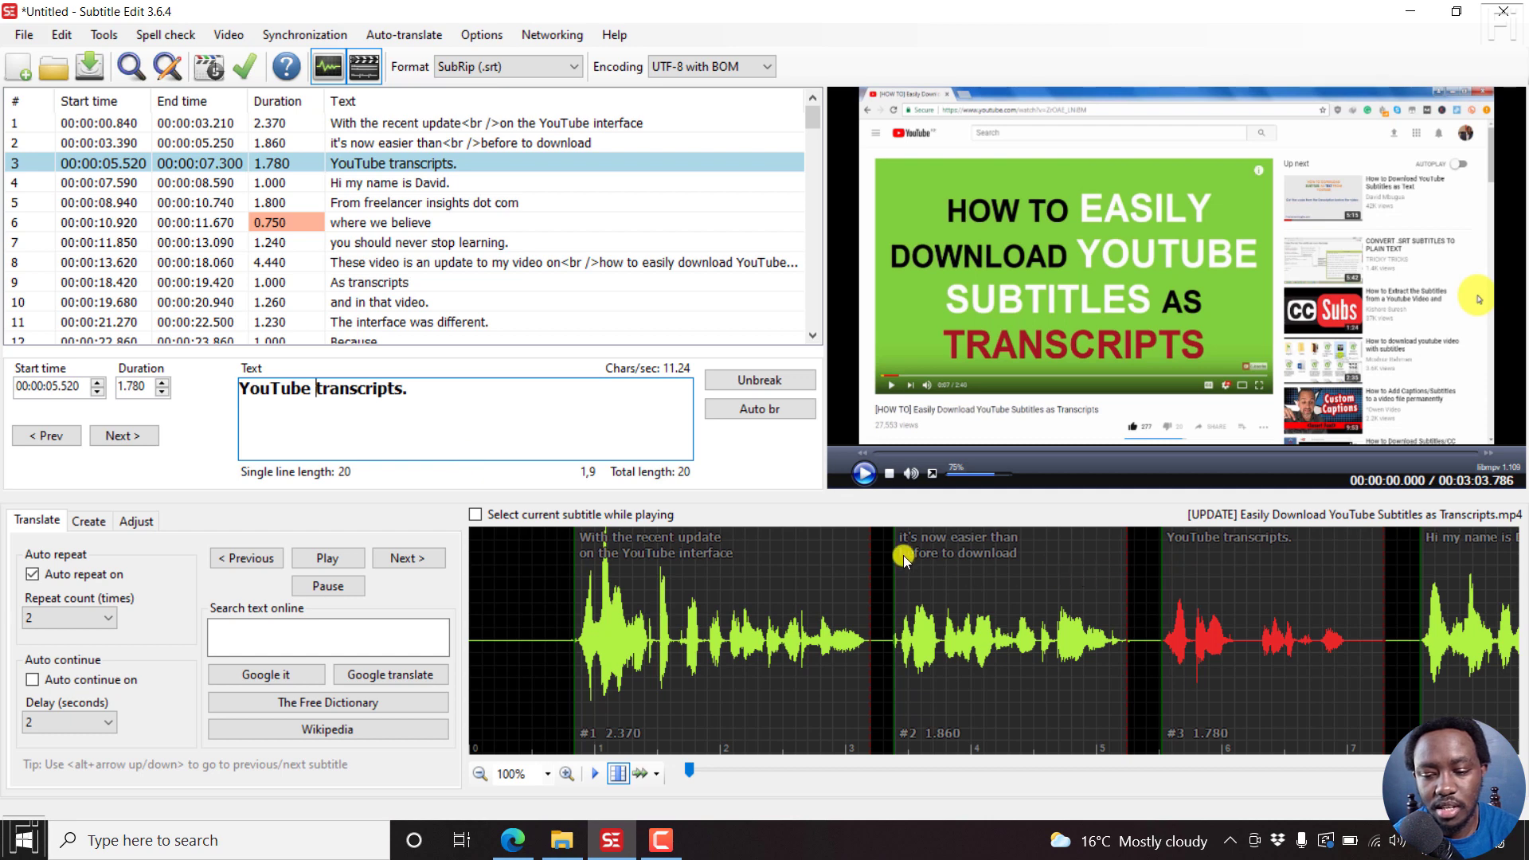
Play the video from just before subtitle 3 to check the merge, then stop.
click(1152, 557)
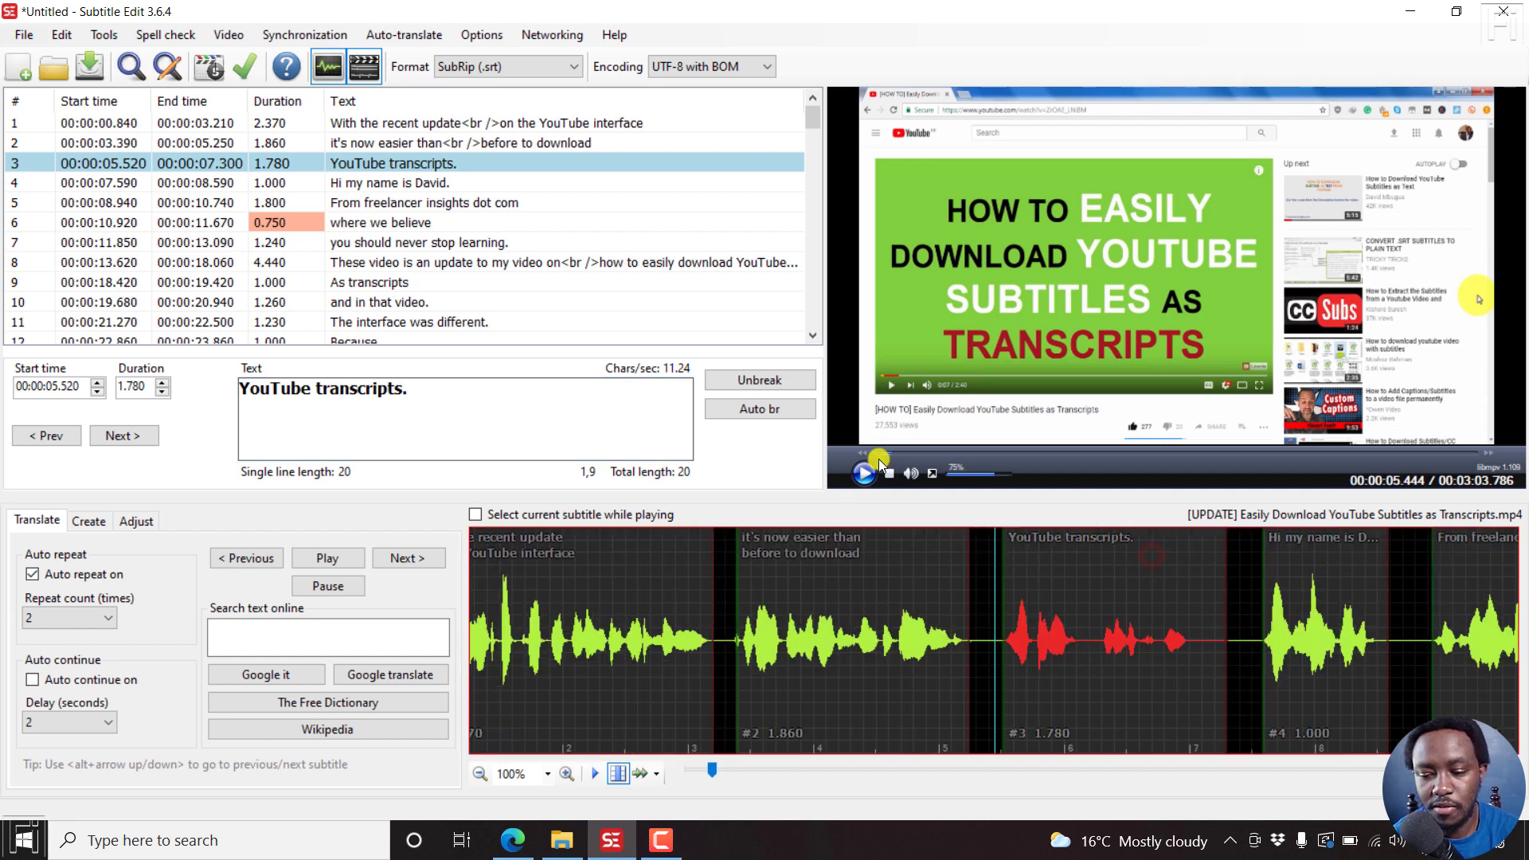
click(874, 470)
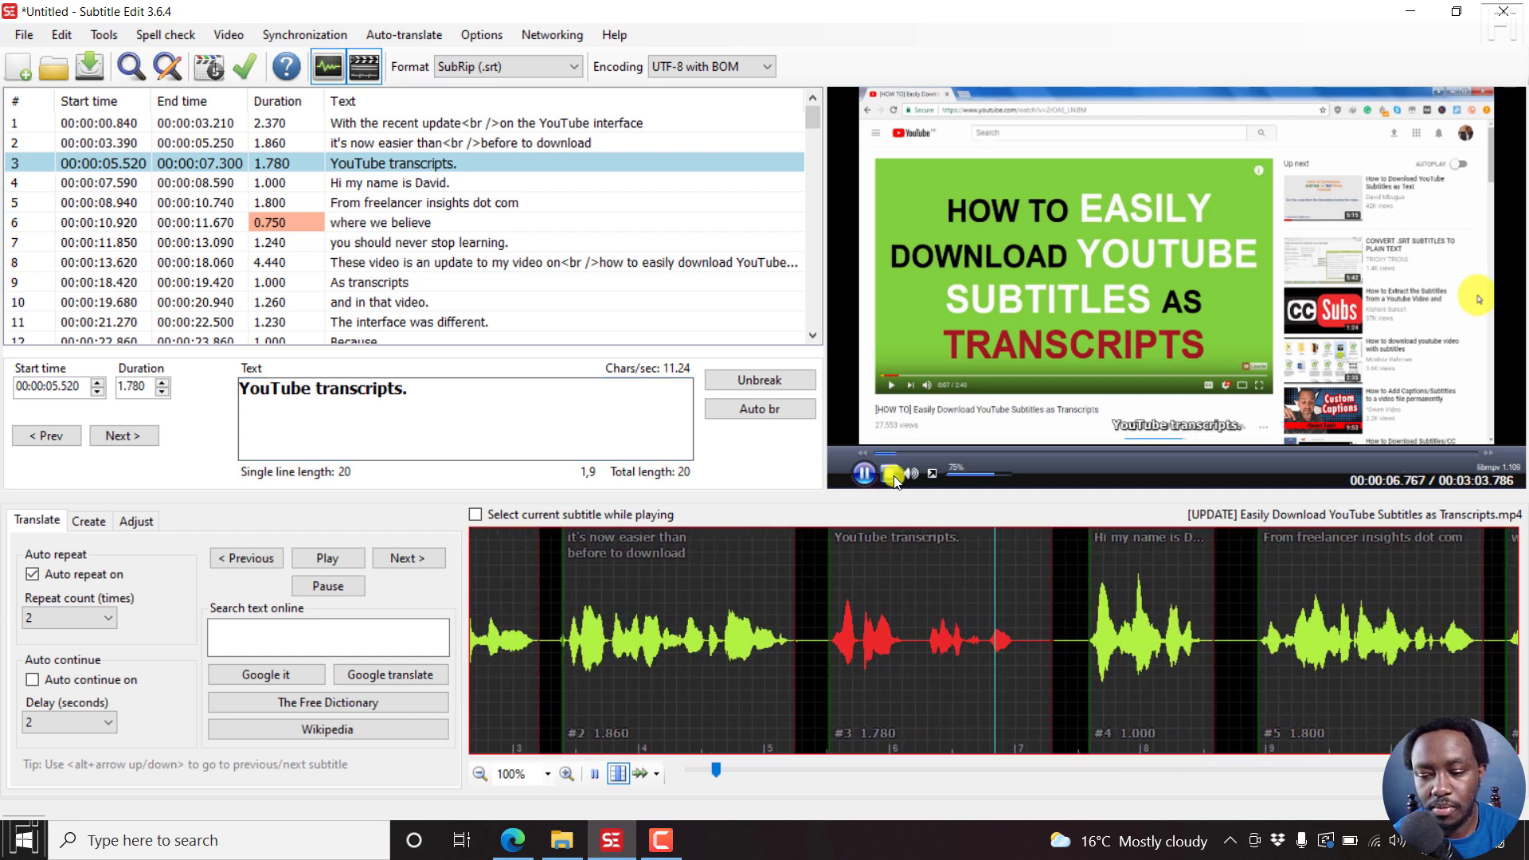
click(893, 474)
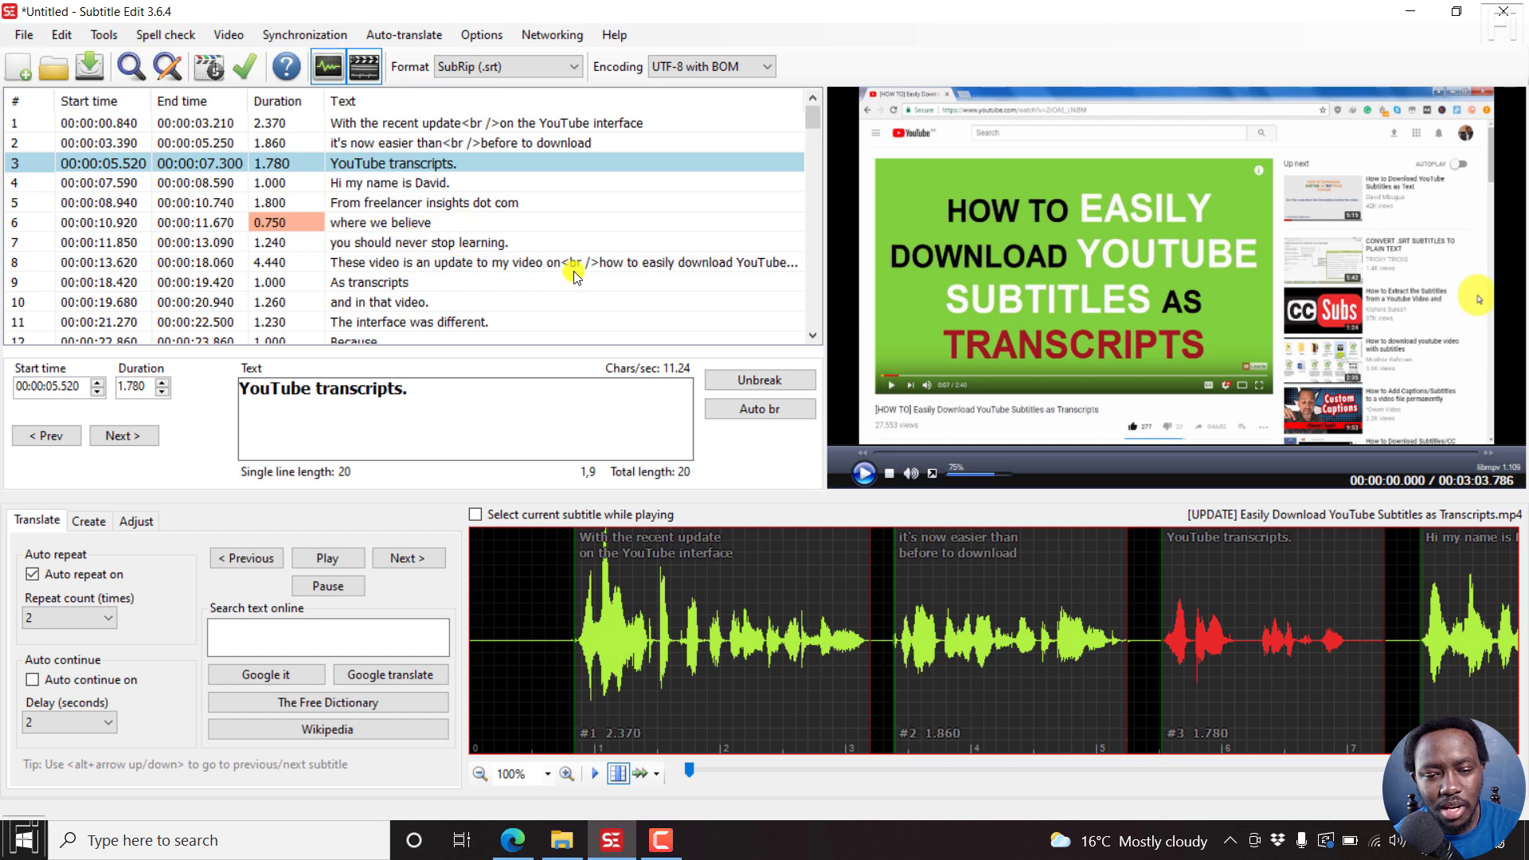
Scroll to the list's end at line 105 and play from subtitle 104 'Thank you for watching'.
drag(816, 120, 820, 167)
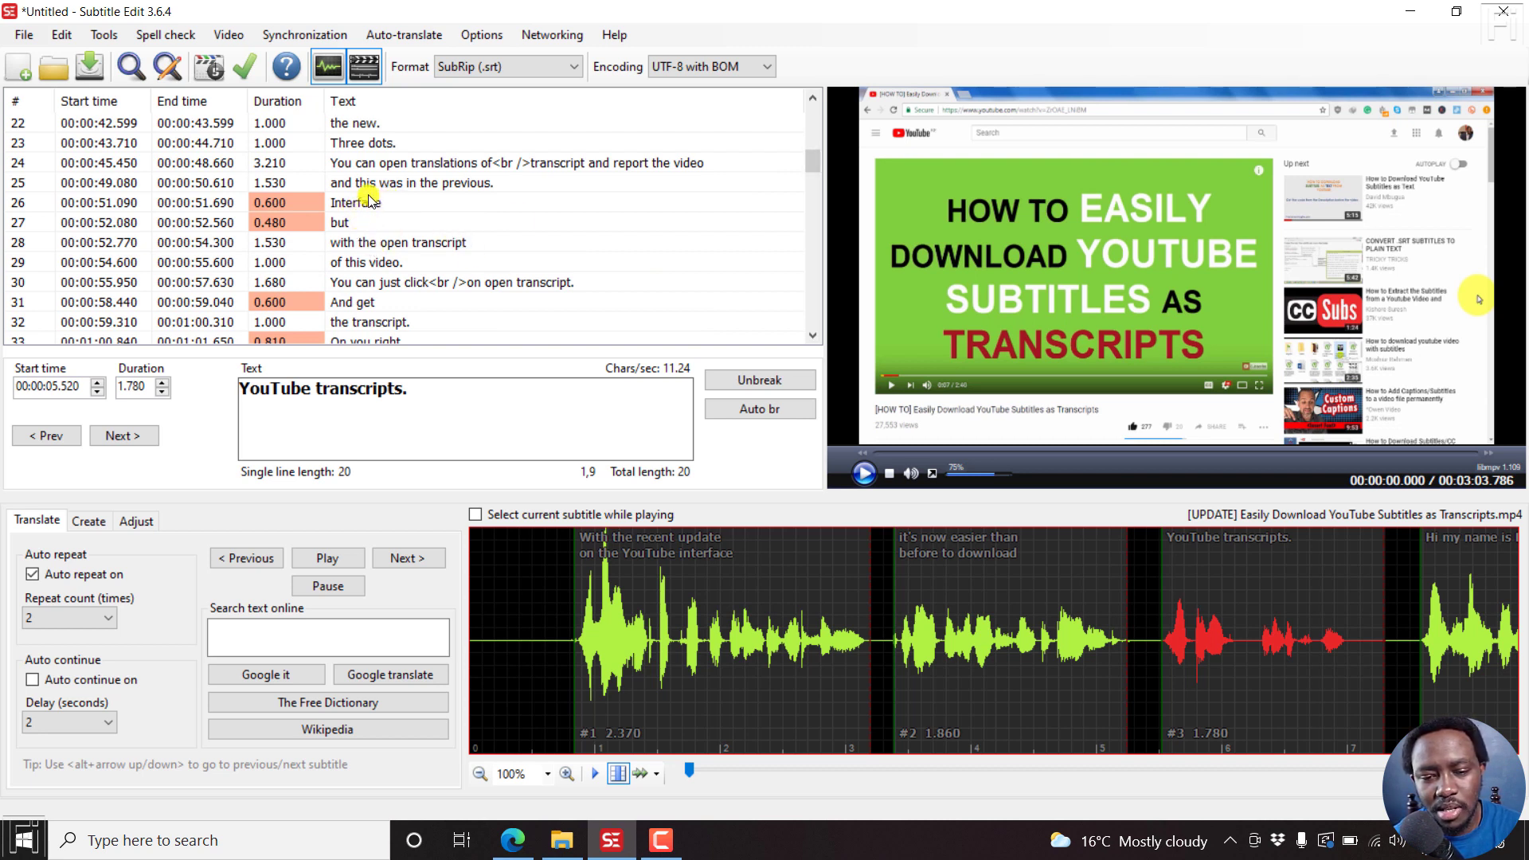
drag(812, 157, 832, 325)
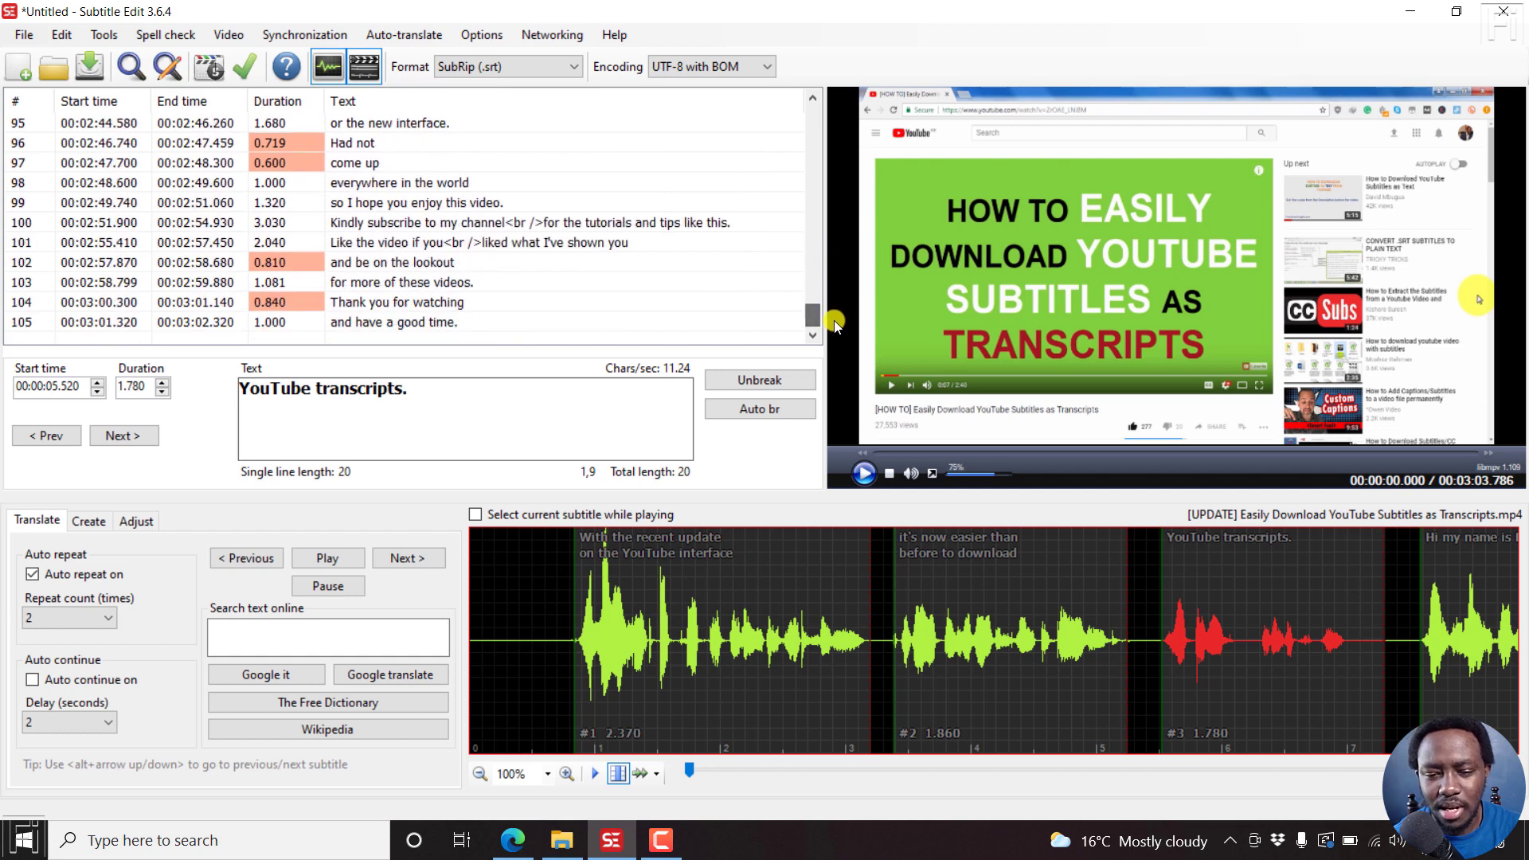
click(378, 303)
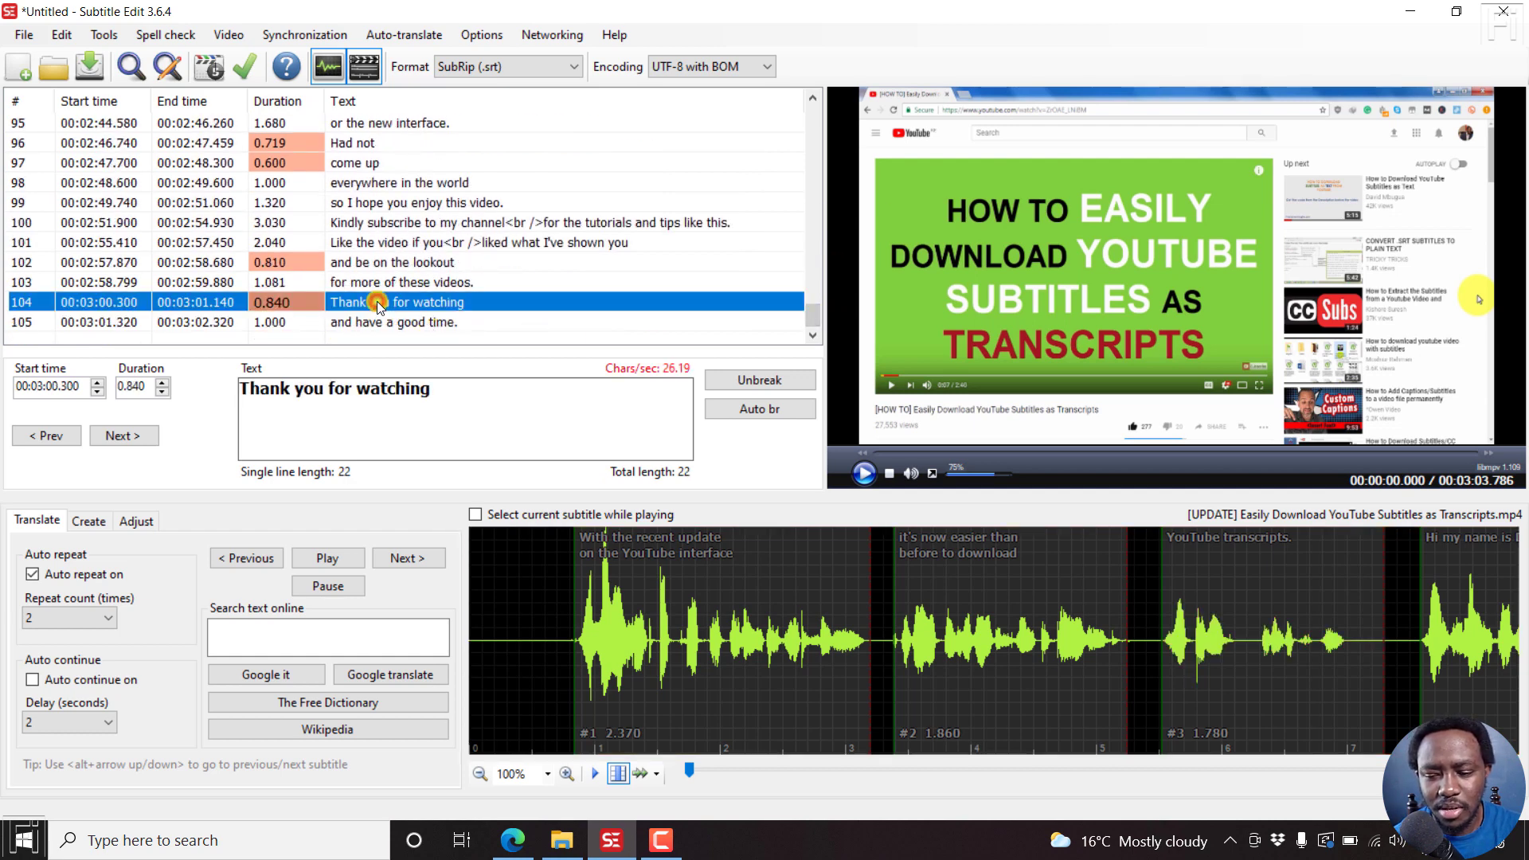
click(866, 483)
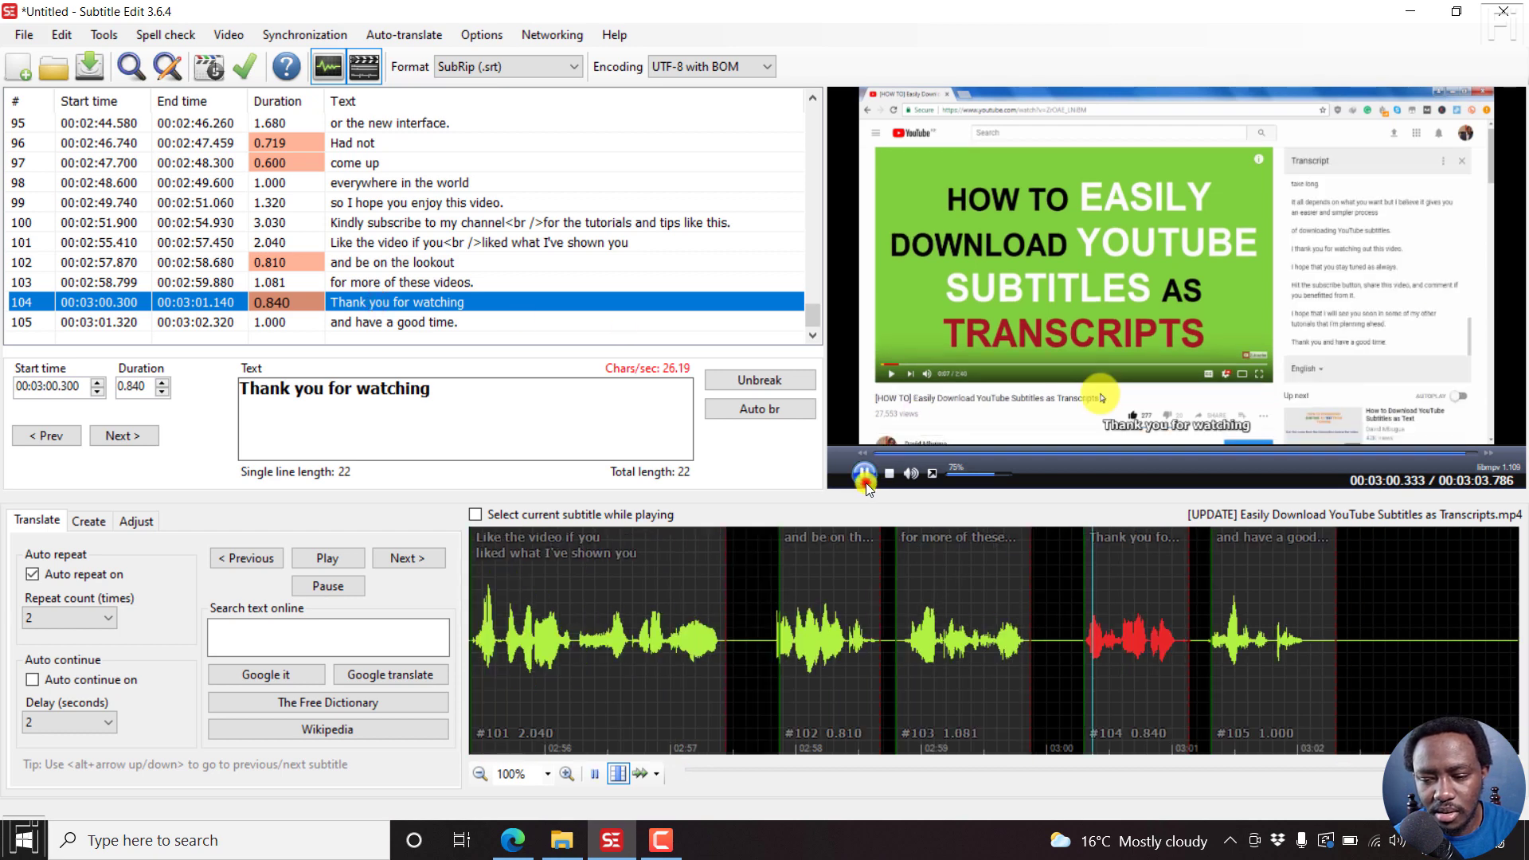